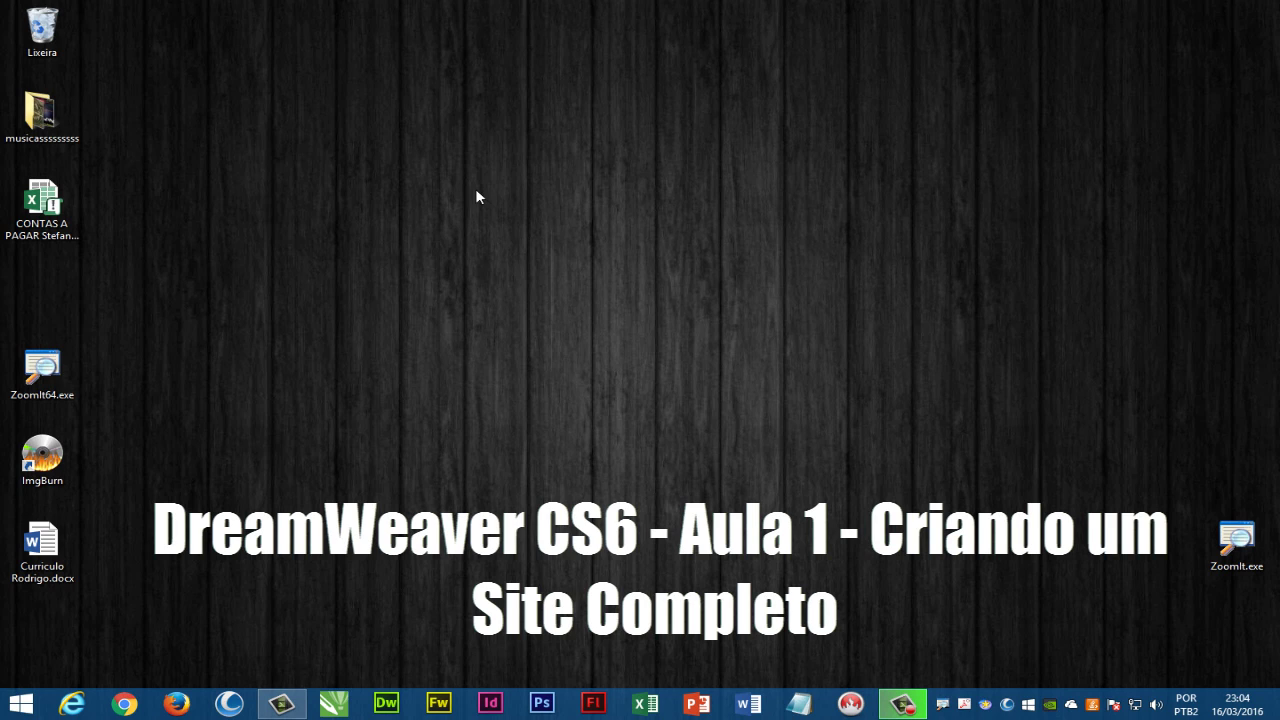
Create a folder named Site Completo on the desktop and move it nearer the middle
{"action": "right_click", "coordinate": [472, 161]}
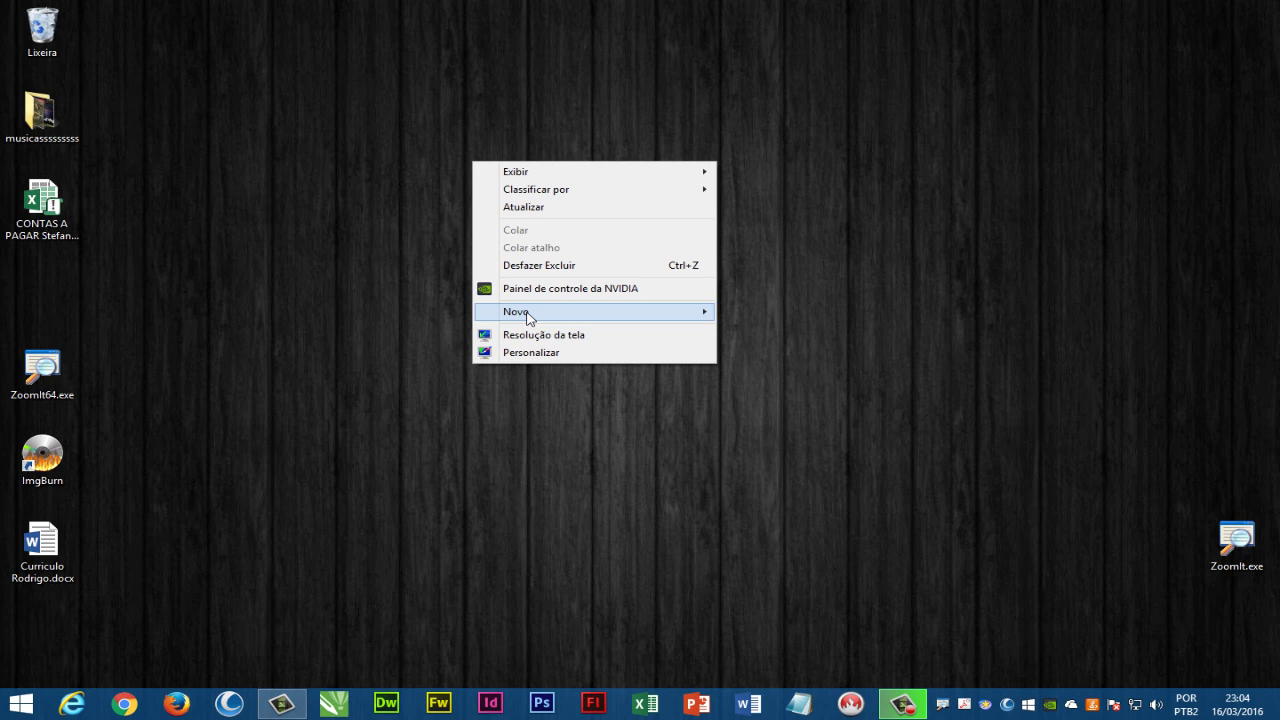
{"action": "mouse_move", "coordinate": [530, 318]}
{"action": "left_click", "coordinate": [797, 314]}
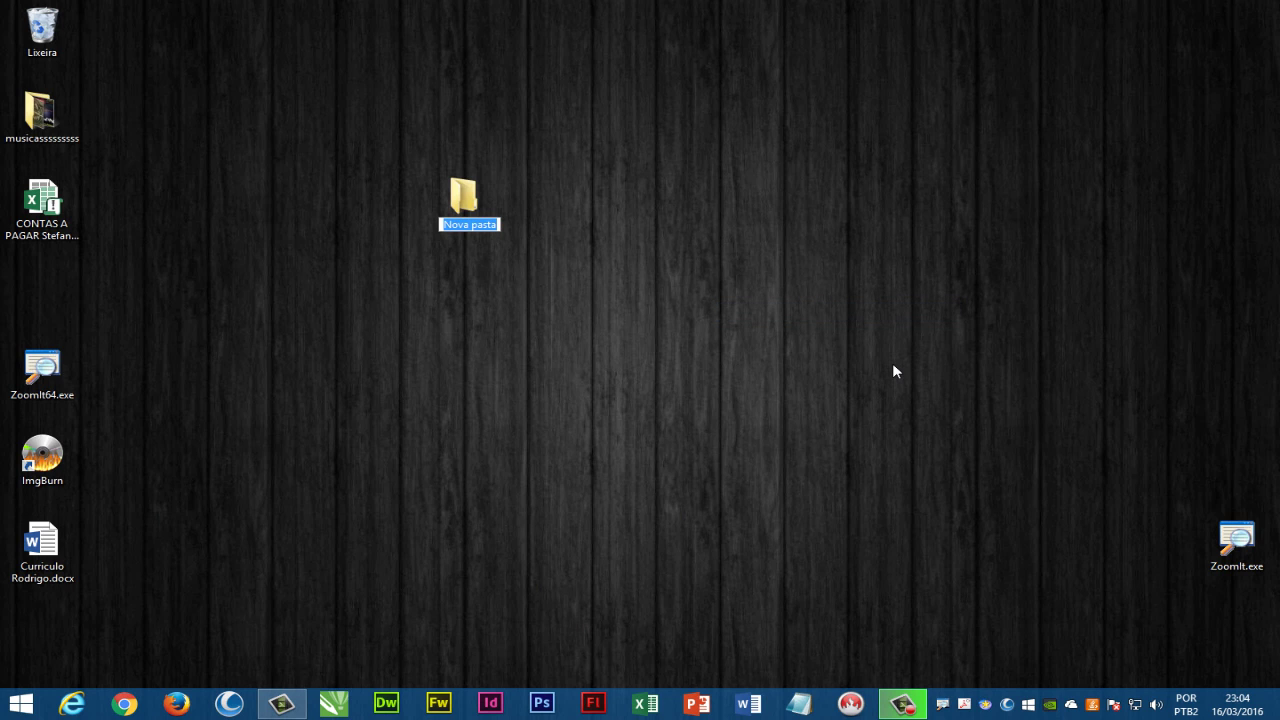
{"action": "type", "text": "Site"}
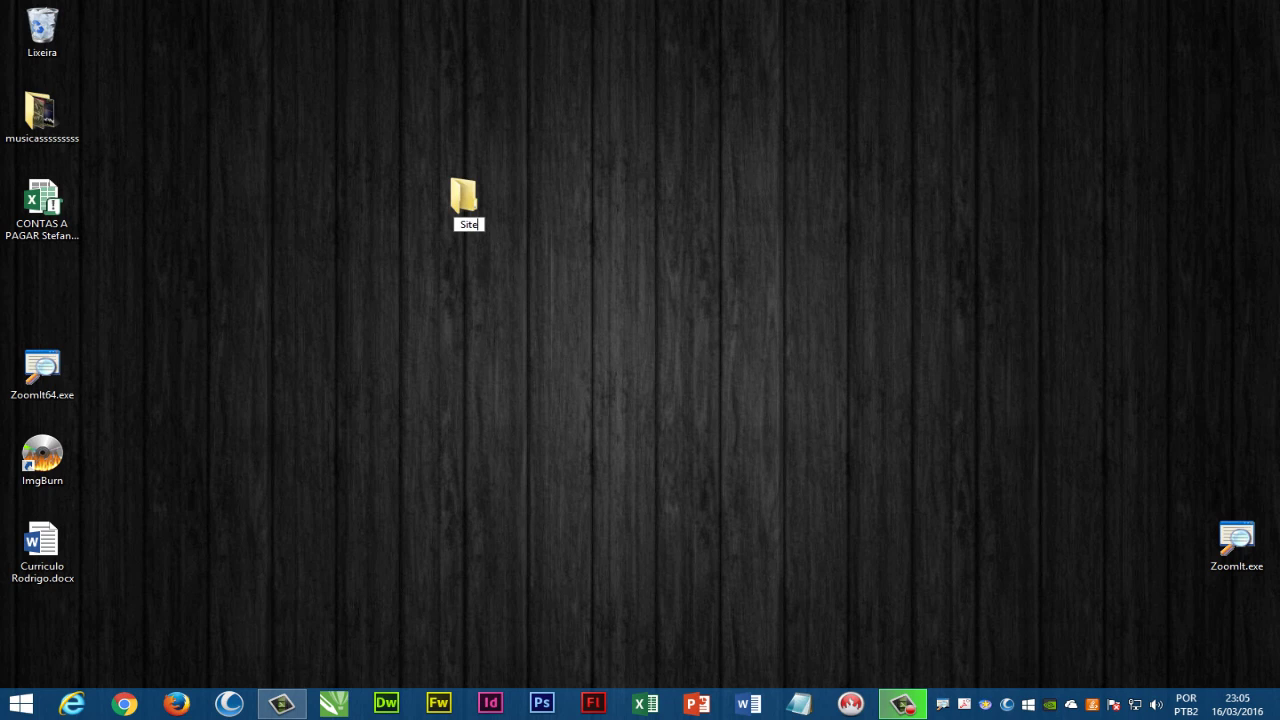
{"action": "type", "text": " Completo"}
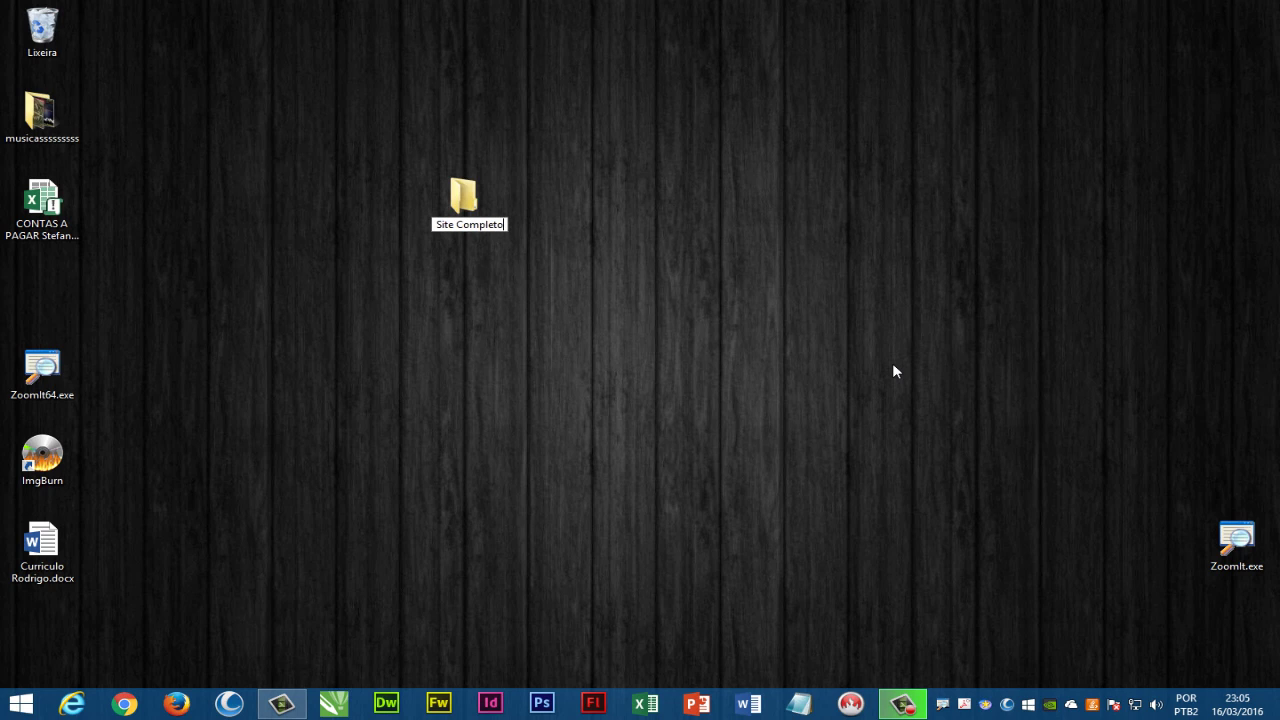
{"action": "key", "text": "Return"}
{"action": "left_click", "coordinate": [573, 338]}
{"action": "left_click_drag", "start_coordinate": [489, 233], "coordinate": [575, 318]}
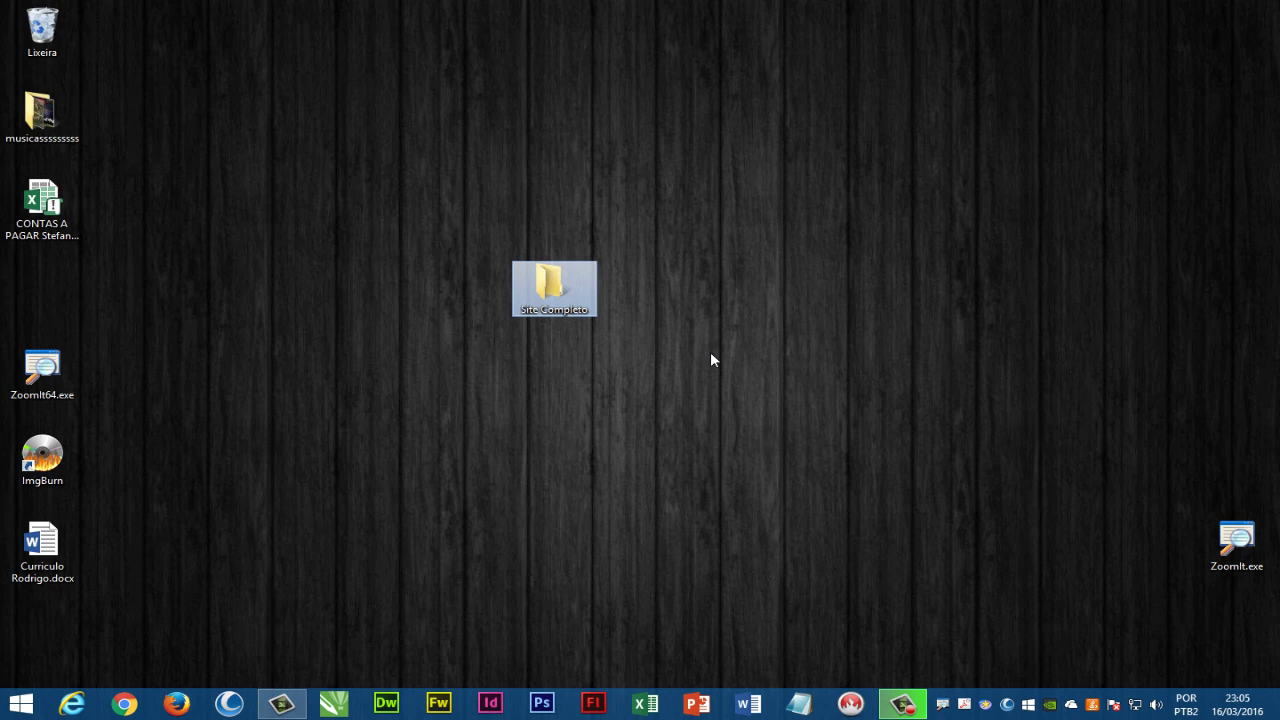
Inside the Site Completo folder, create two subfolders named css and imagens
{"action": "double_click", "coordinate": [546, 287]}
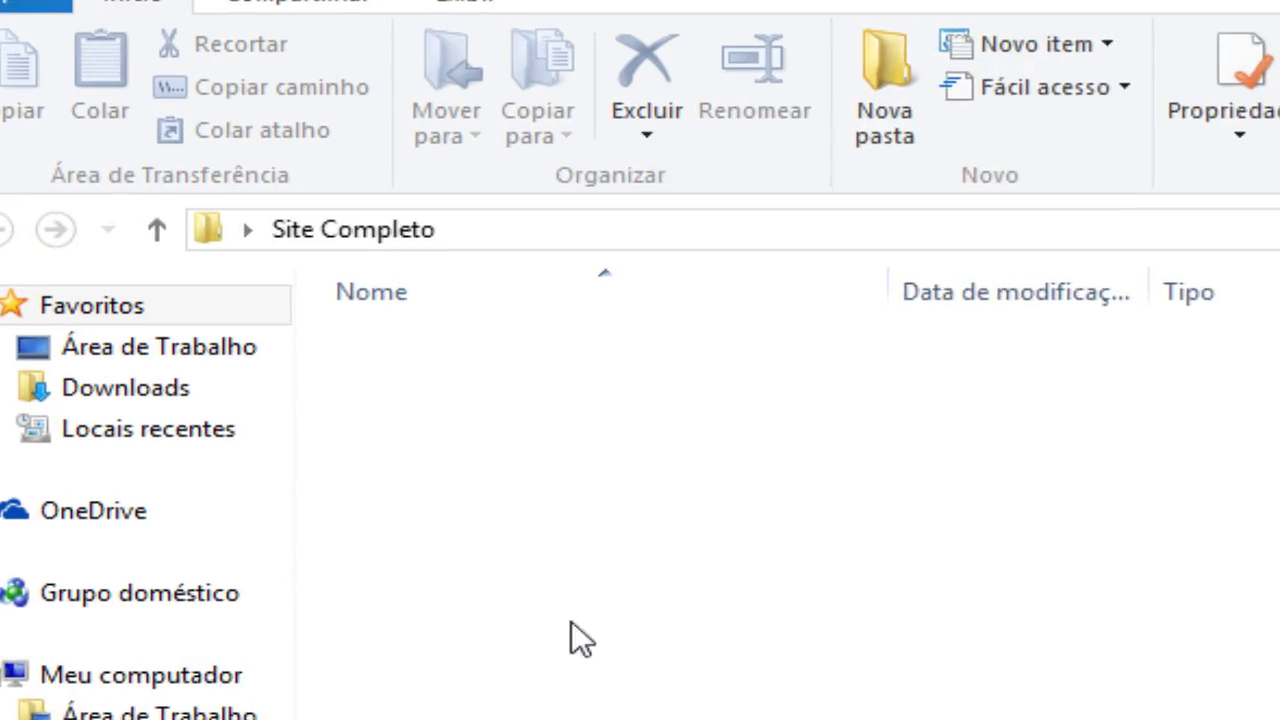
{"action": "left_click", "coordinate": [1040, 140]}
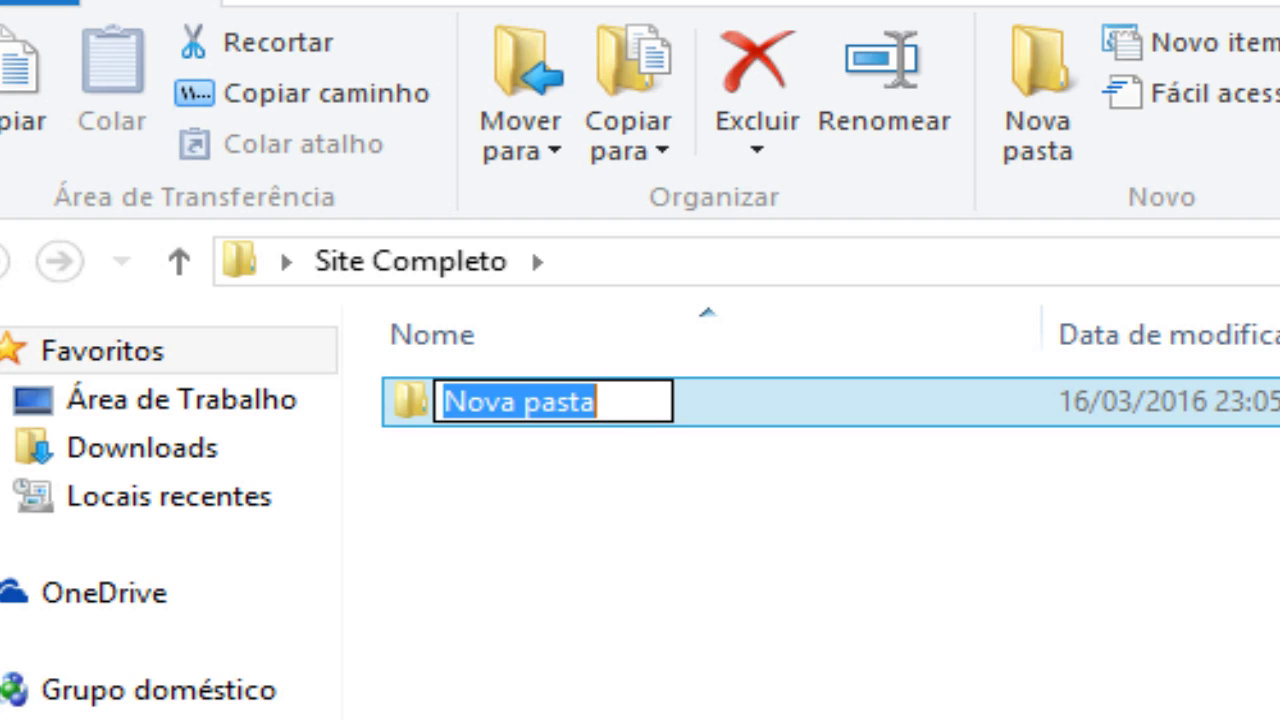
{"action": "type", "text": "css"}
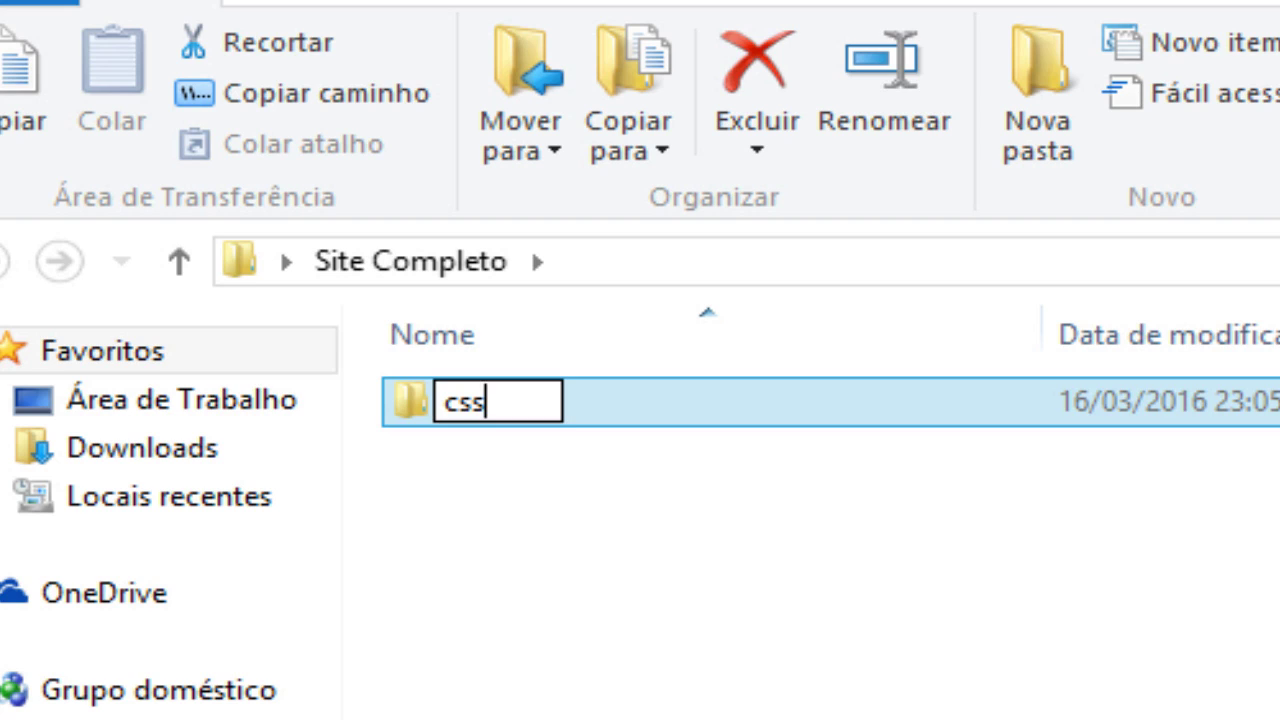
{"action": "key", "text": "Return"}
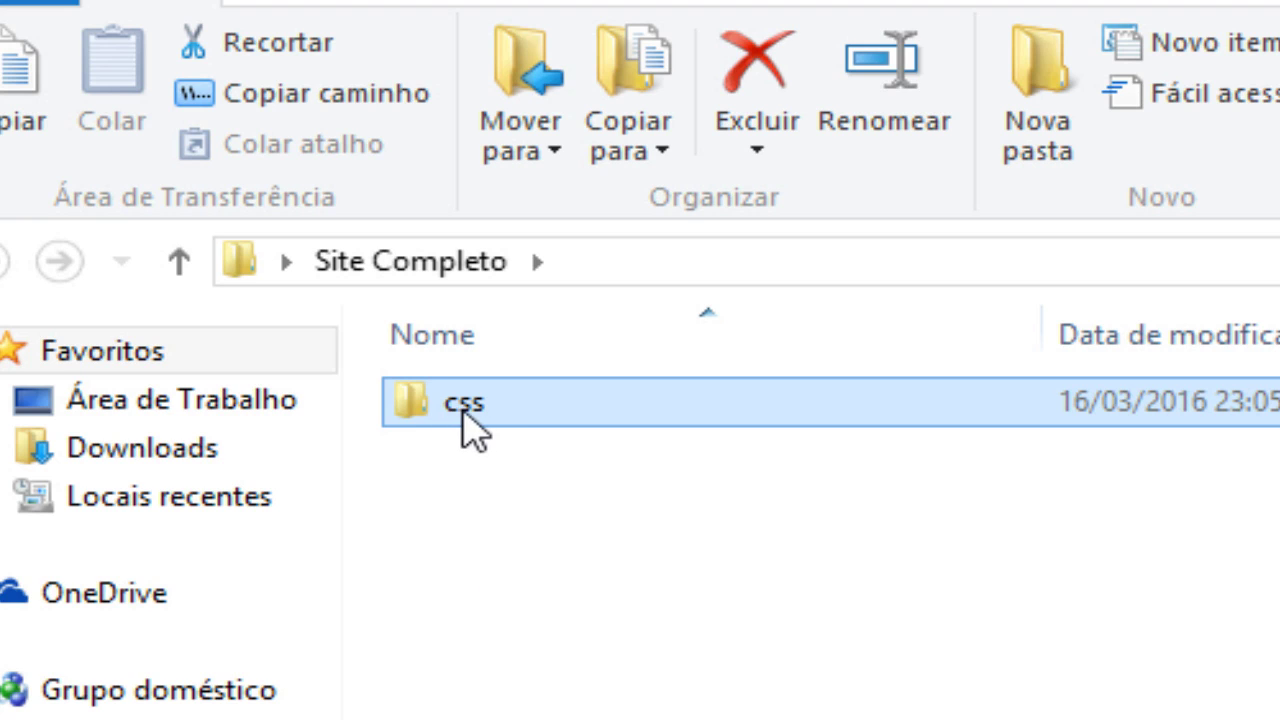
{"action": "left_click", "coordinate": [1064, 125]}
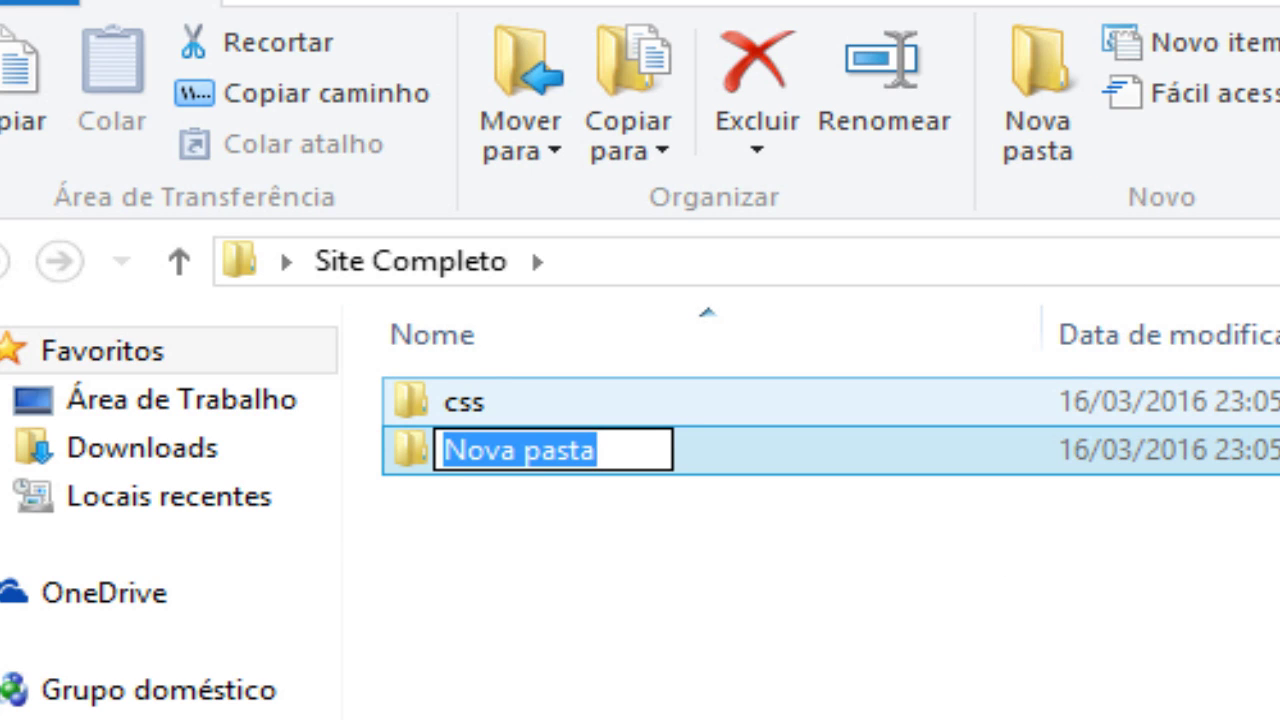
{"action": "type", "text": "imagens"}
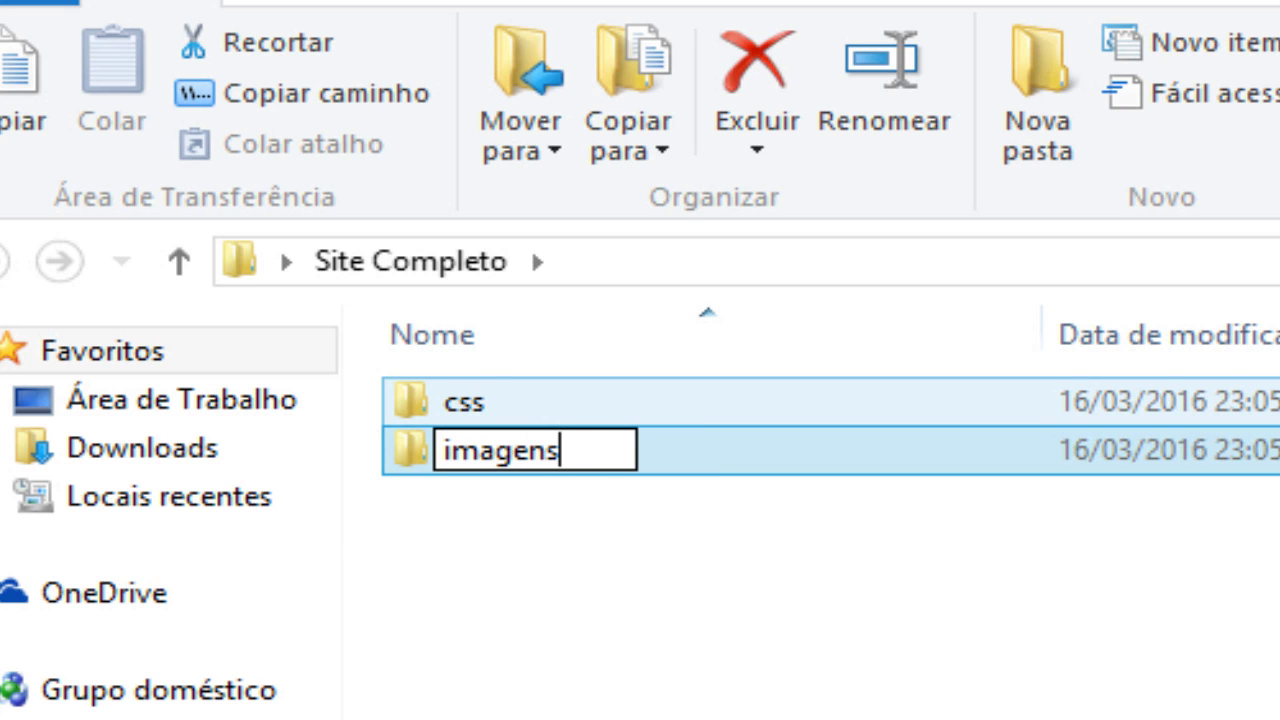
{"action": "key", "text": "Return"}
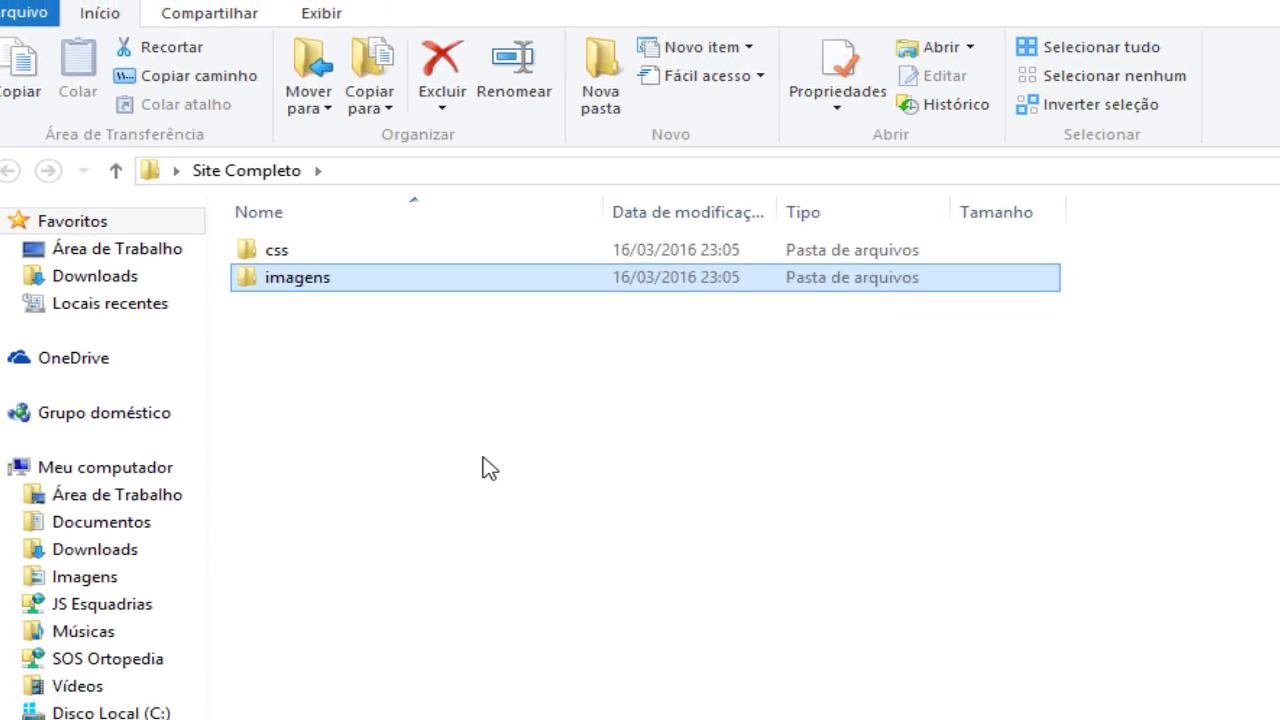
{"action": "left_click", "coordinate": [489, 468]}
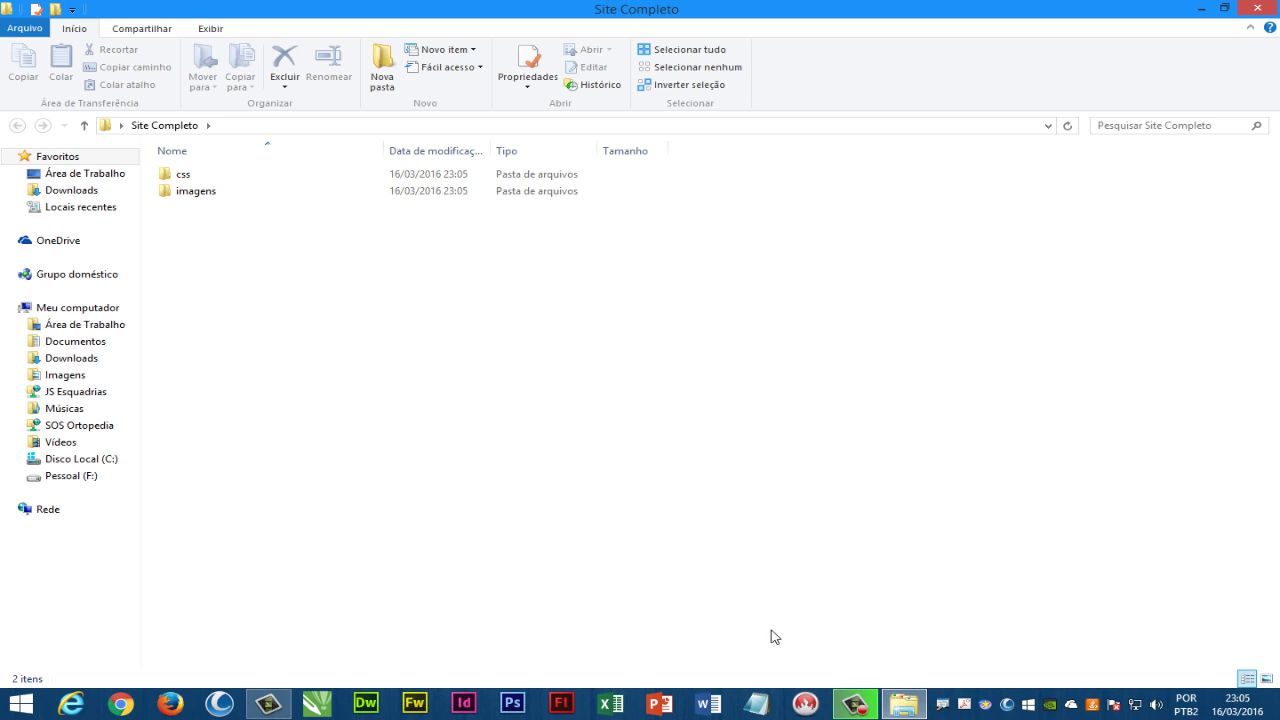
Open Dreamweaver, declining the Adobe product improvement programme, and create a blank HTML page shown in Design view
{"action": "left_click", "coordinate": [366, 703]}
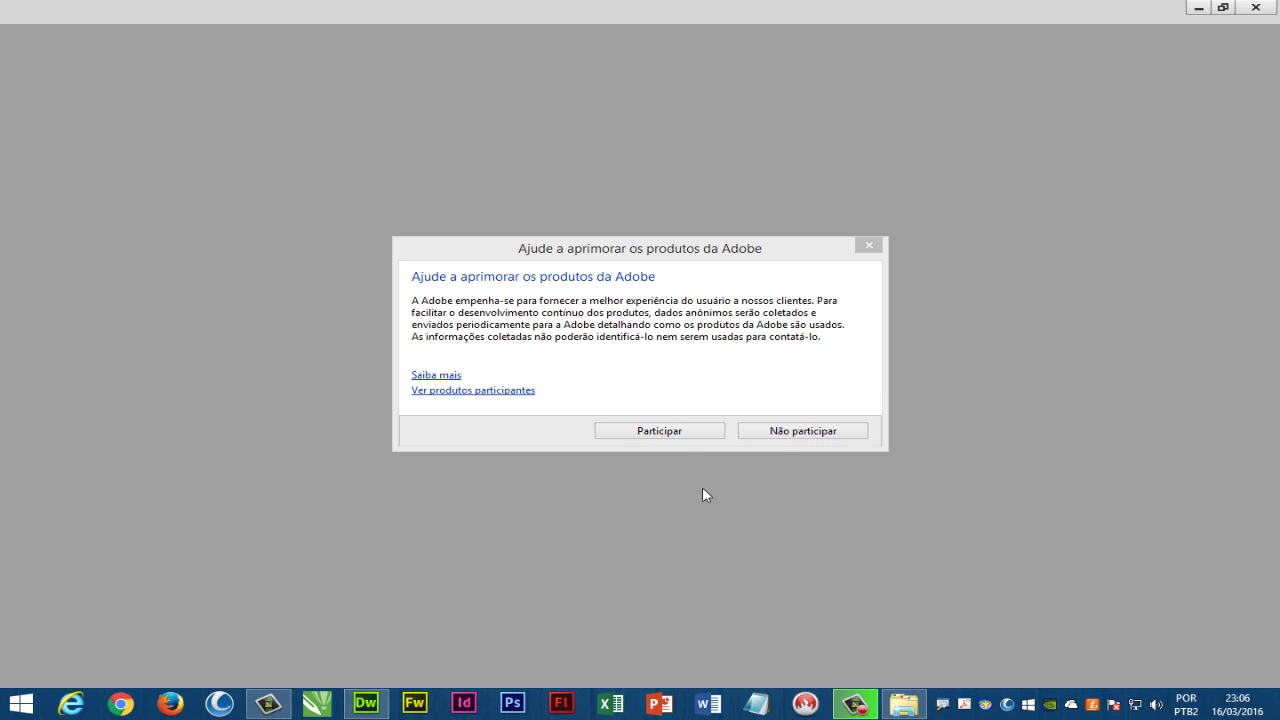
{"action": "left_click", "coordinate": [800, 436]}
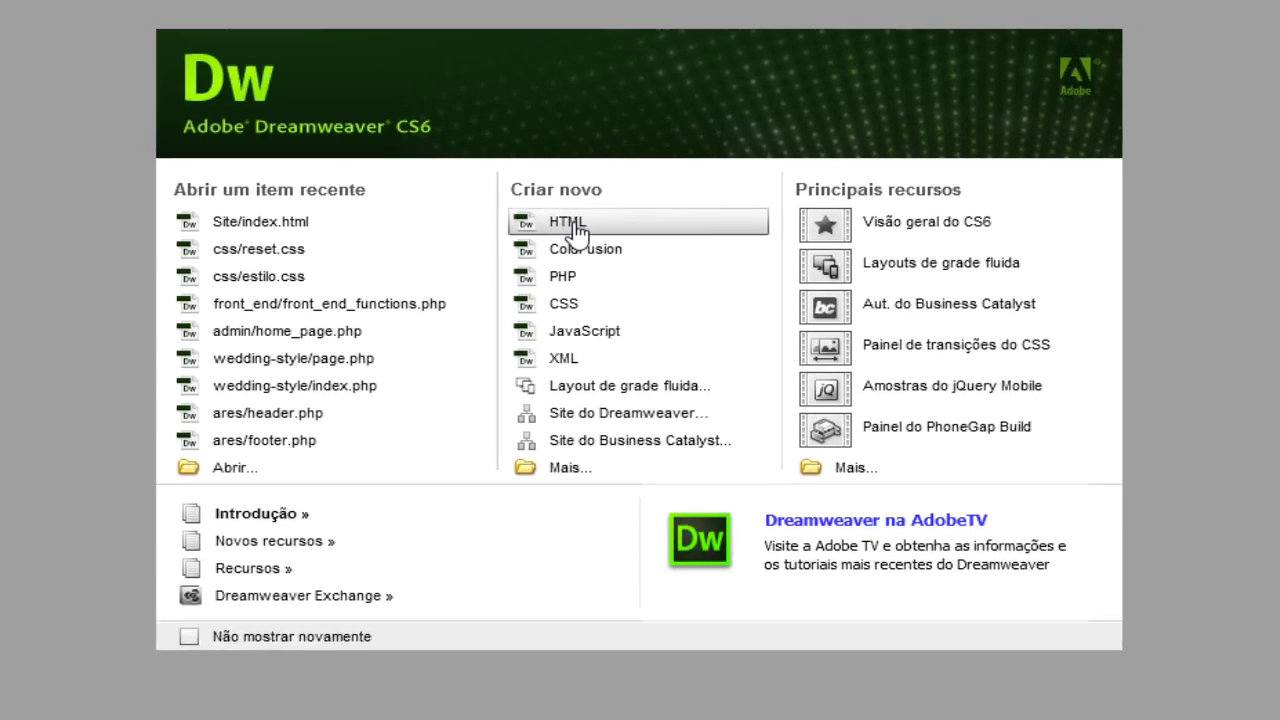
{"action": "left_click", "coordinate": [553, 228]}
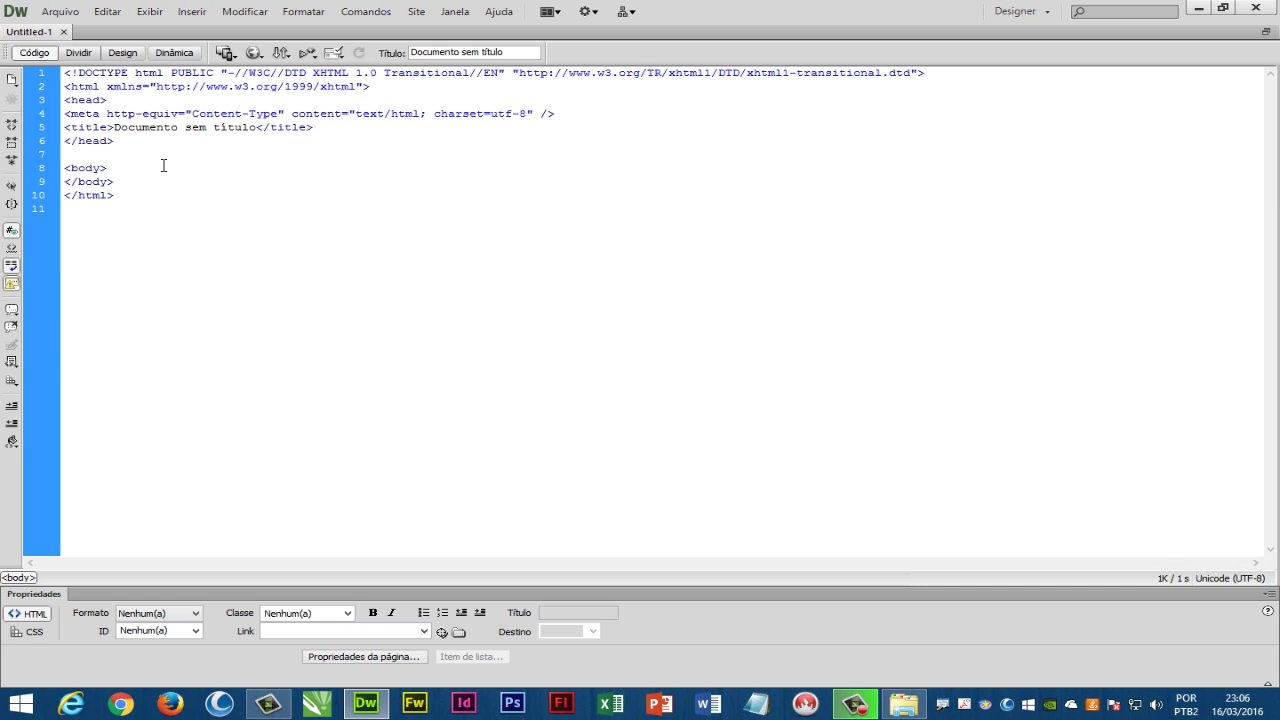
{"action": "left_click", "coordinate": [123, 52]}
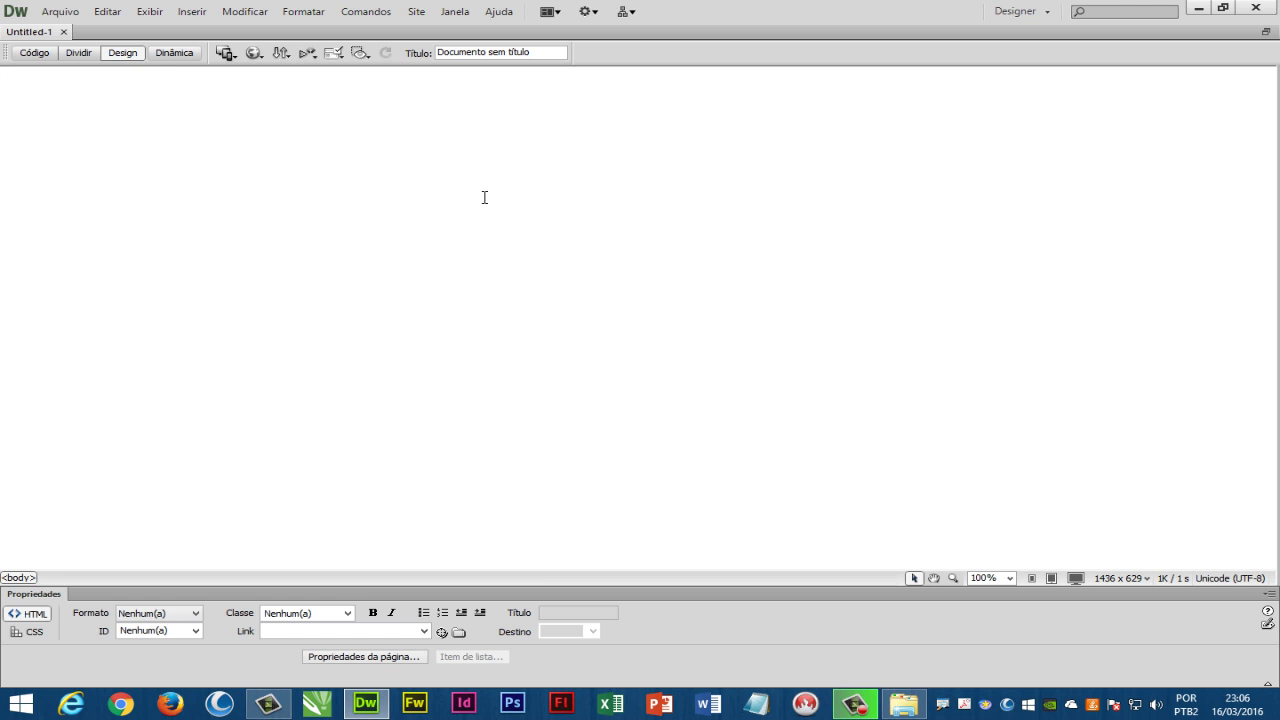
Save the HTML page as index in the Site Completo folder on the desktop
{"action": "key", "text": "ctrl+s"}
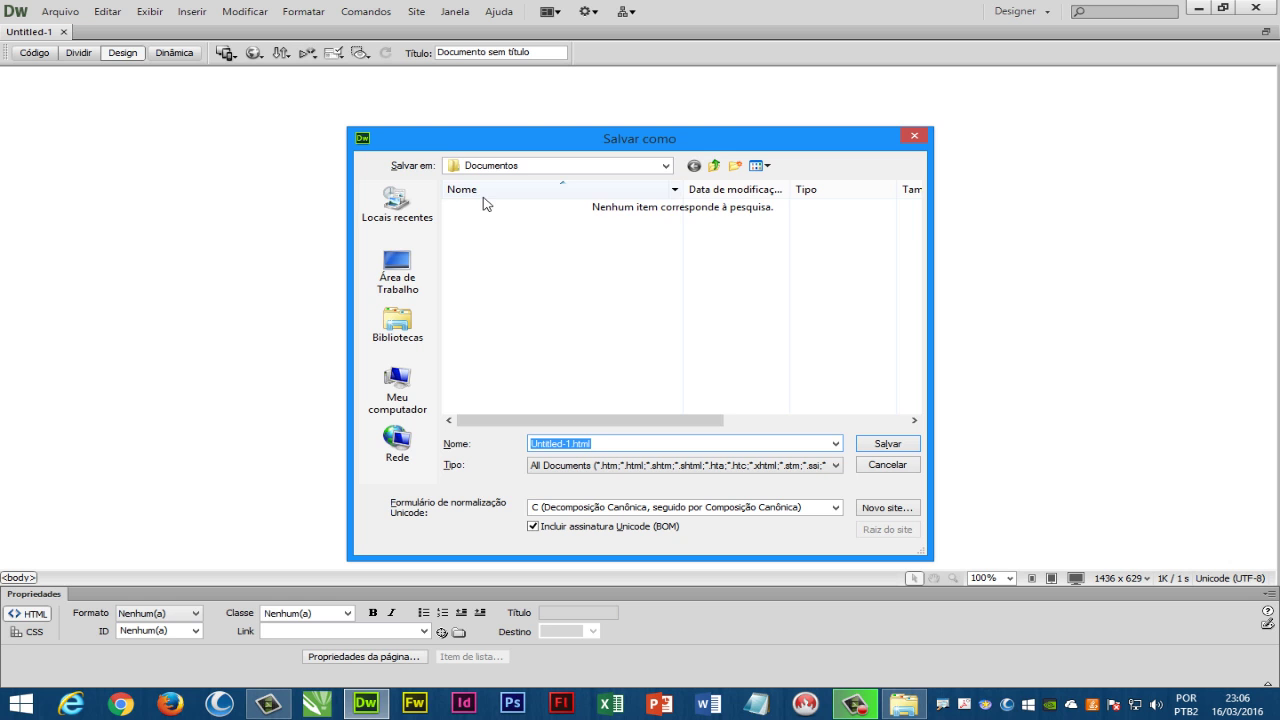
{"action": "left_click", "coordinate": [415, 258]}
{"action": "double_click", "coordinate": [686, 342]}
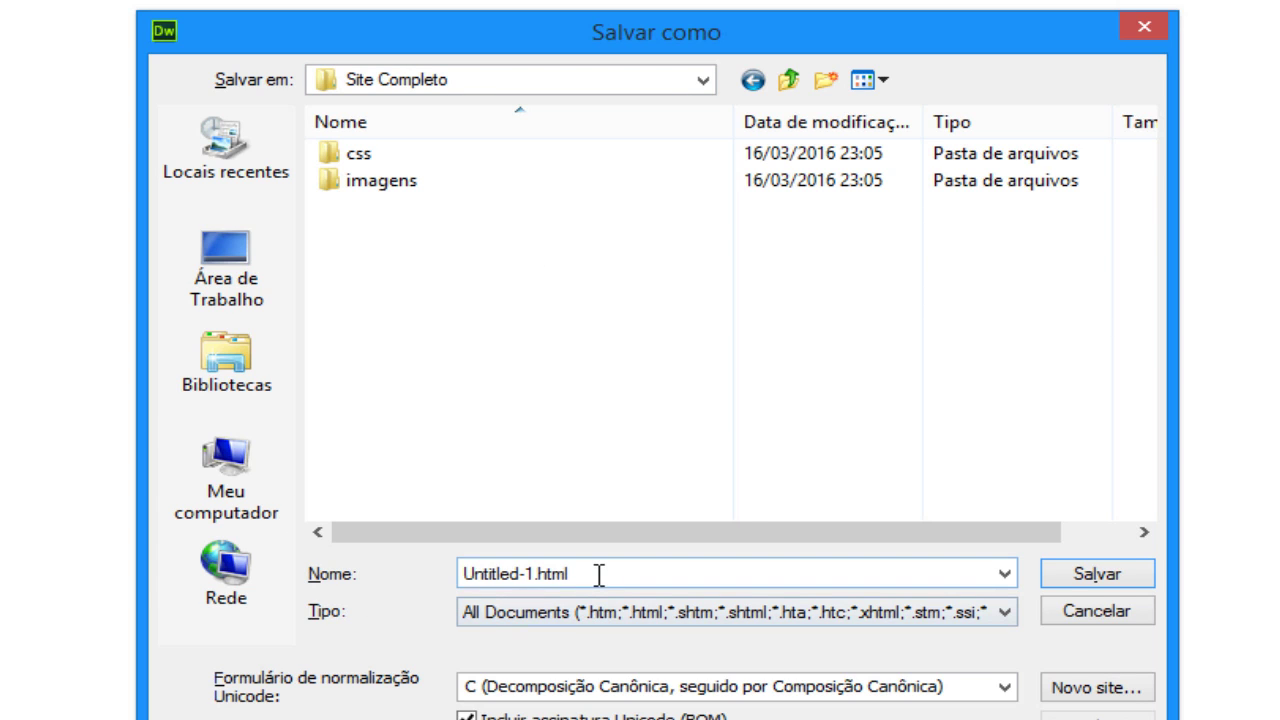
{"action": "left_click_drag", "start_coordinate": [597, 571], "coordinate": [436, 582]}
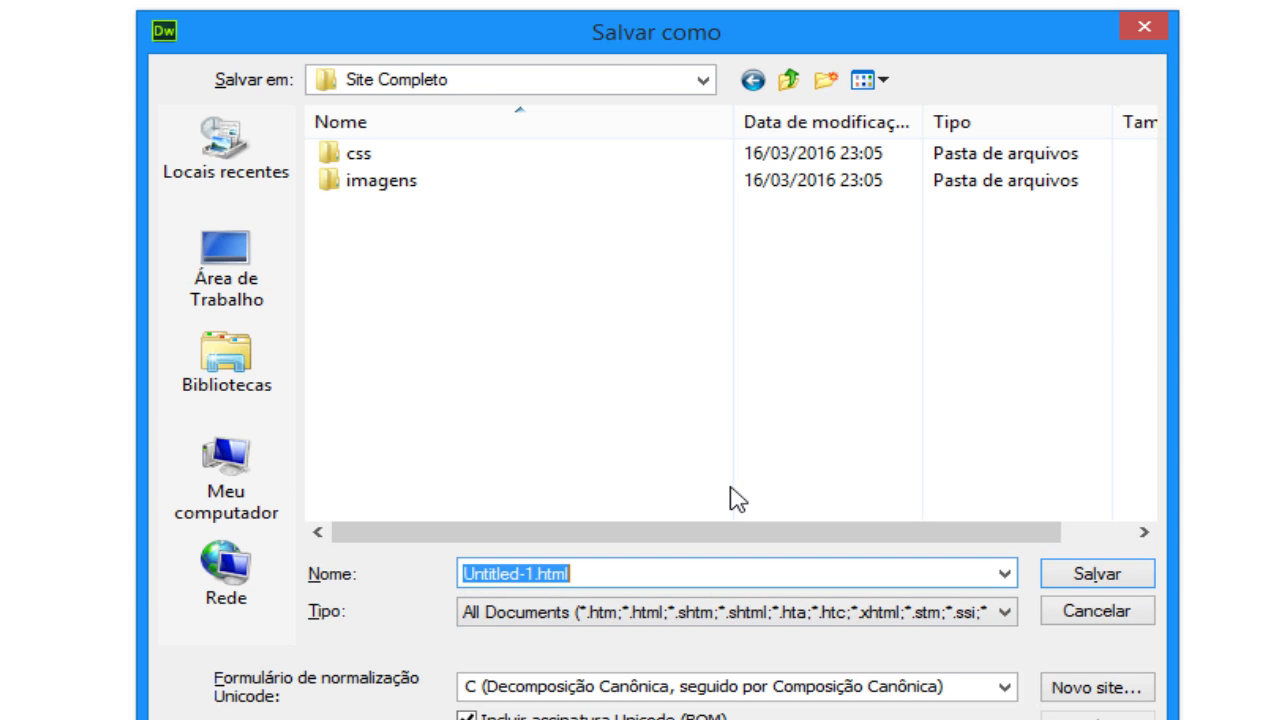
{"action": "type", "text": "index"}
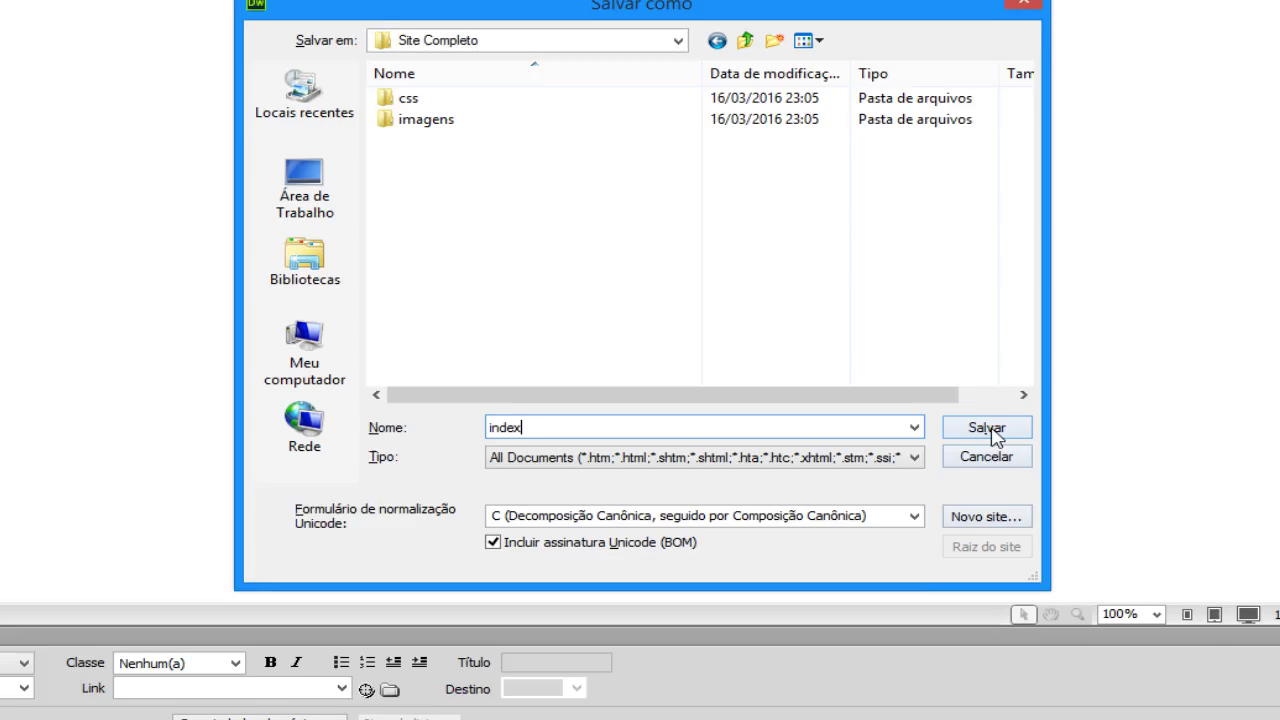
{"action": "left_click", "coordinate": [991, 430]}
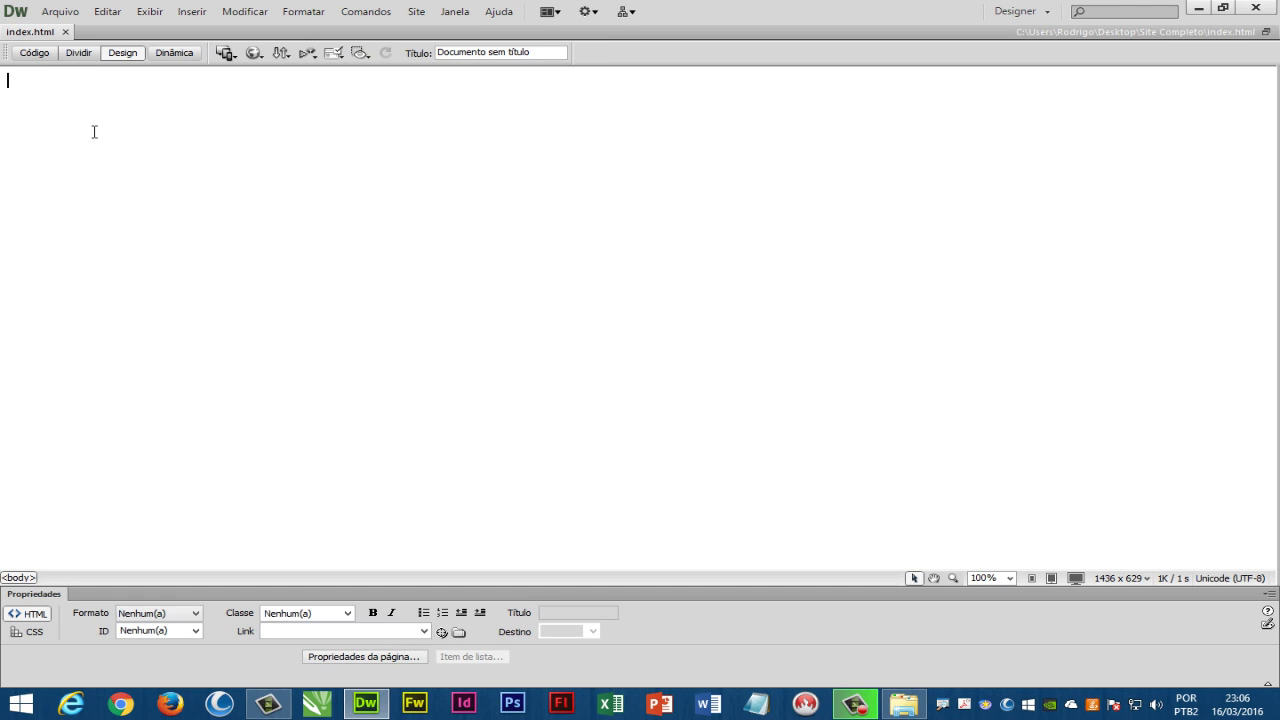
Create a new blank CSS document
{"action": "left_click", "coordinate": [61, 14]}
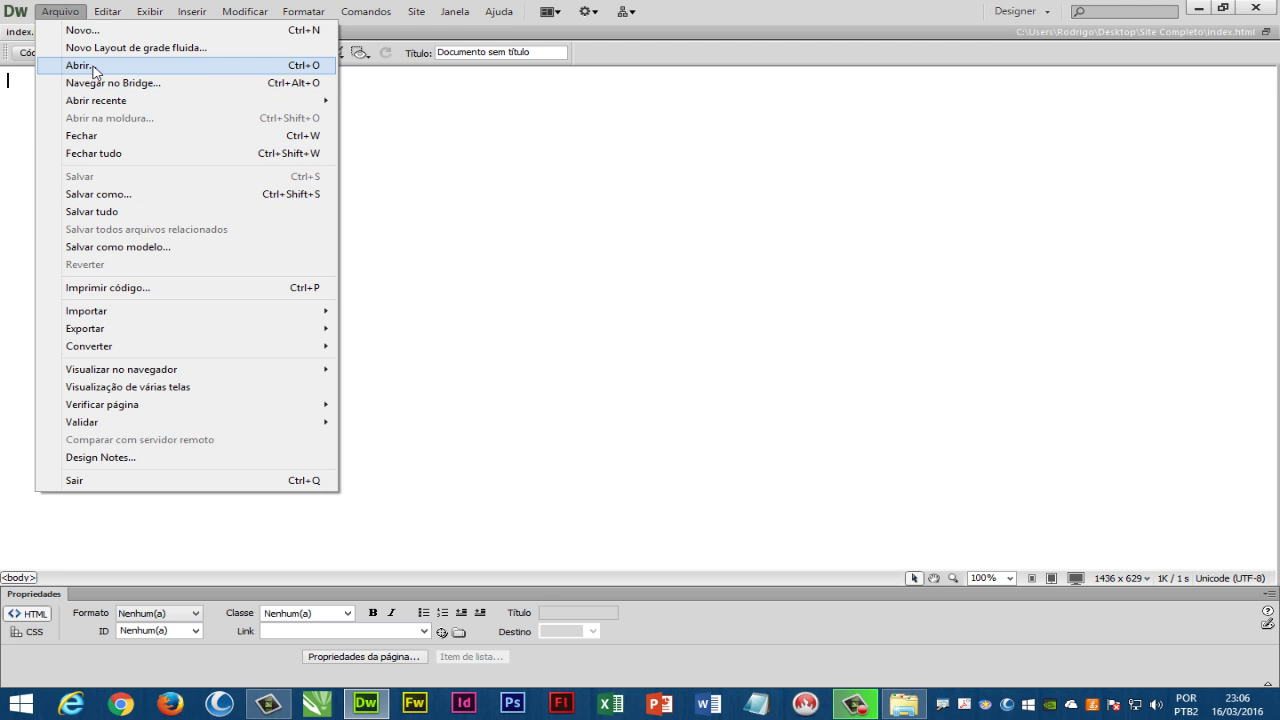
{"action": "left_click", "coordinate": [94, 36]}
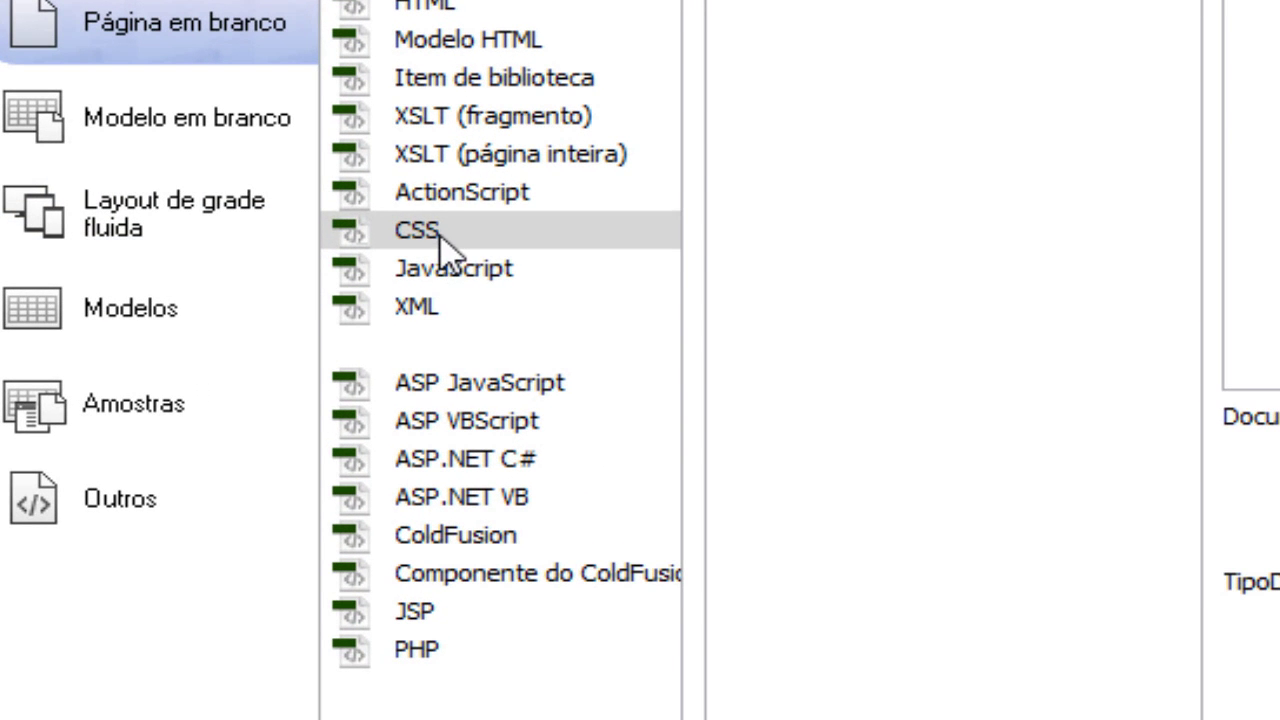
{"action": "left_click", "coordinate": [441, 238]}
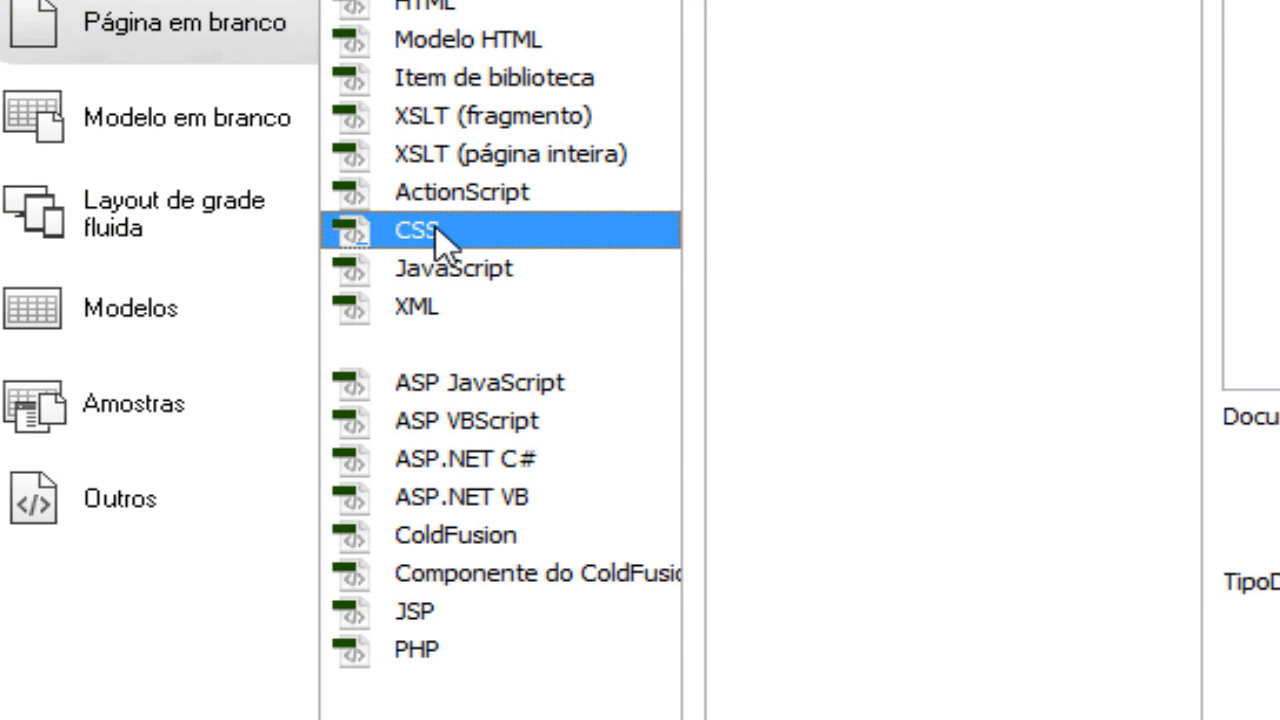
{"action": "double_click", "coordinate": [441, 238]}
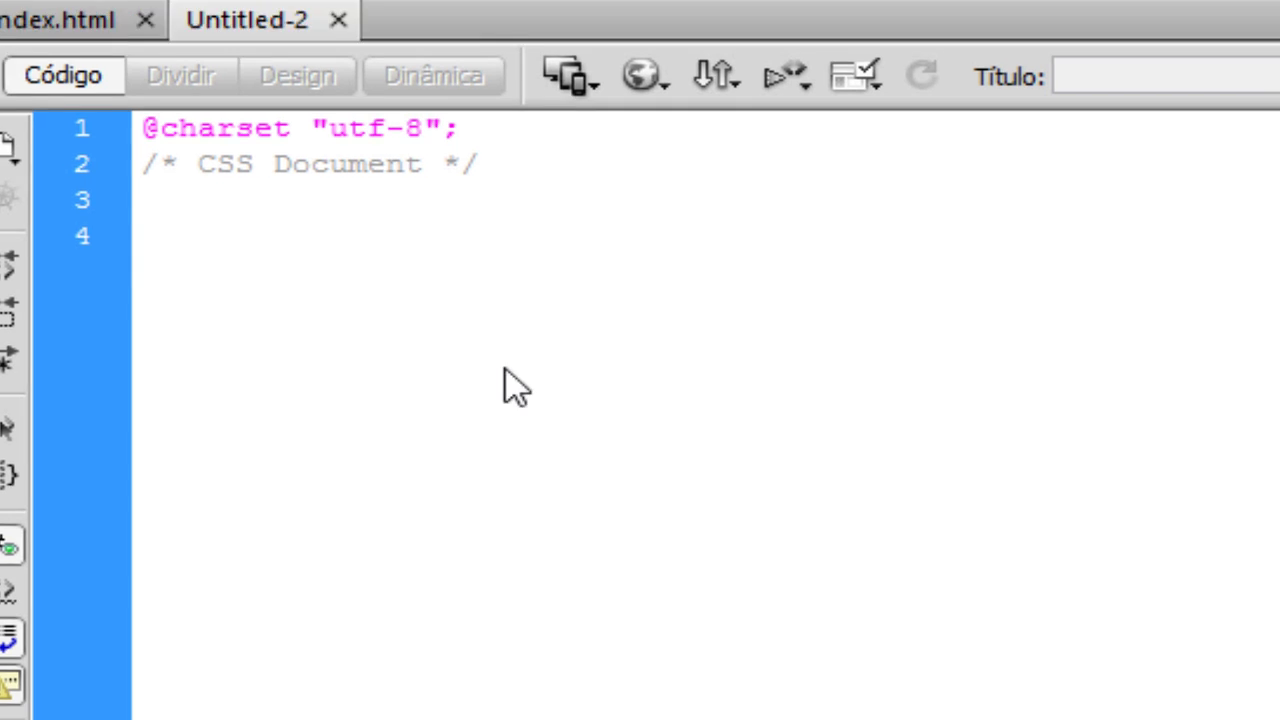
Save the style sheet as estilo in the css subfolder of Site Completo
{"action": "key", "text": "ctrl+s"}
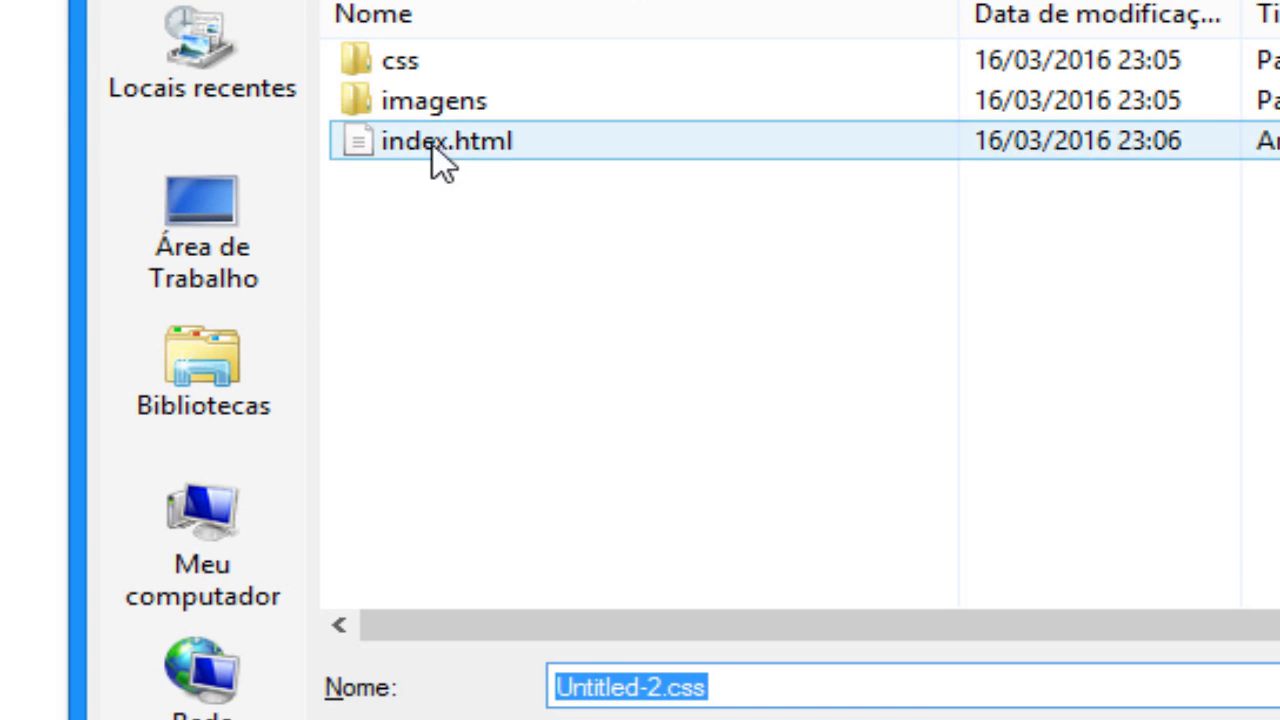
{"action": "left_click", "coordinate": [405, 80]}
{"action": "double_click", "coordinate": [405, 80]}
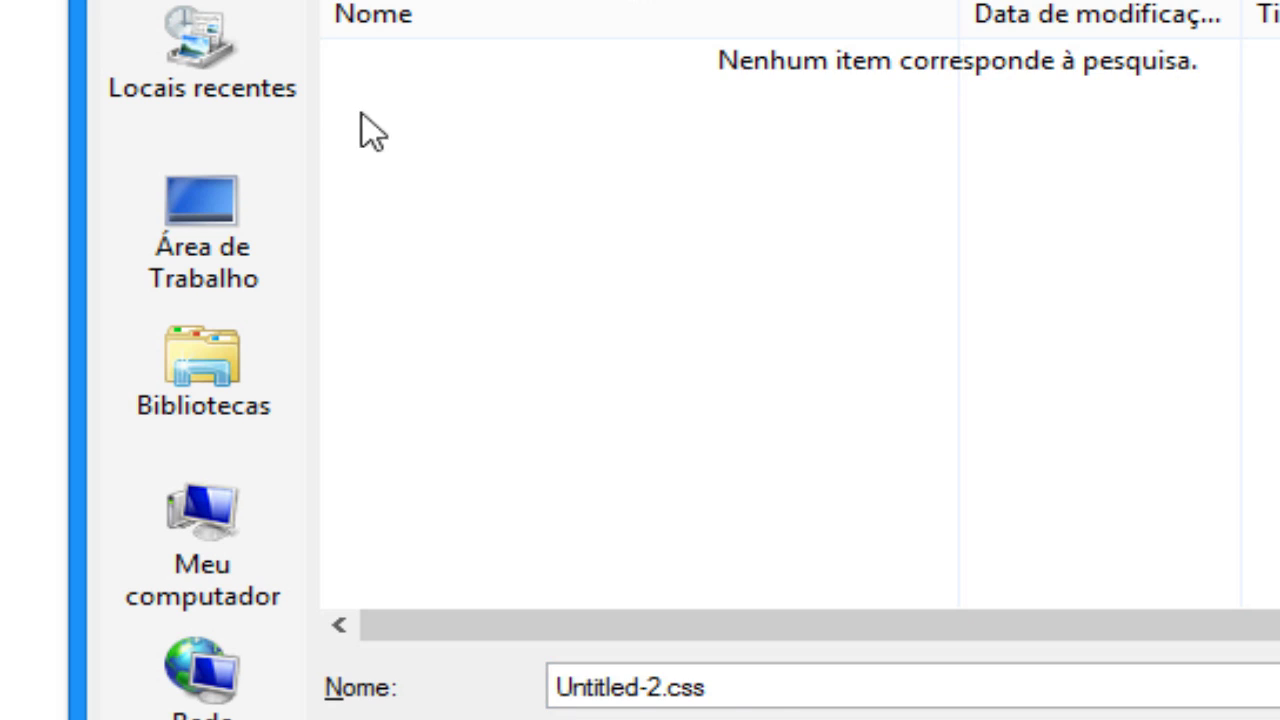
{"action": "left_click", "coordinate": [812, 687]}
{"action": "type", "text": "estil"}
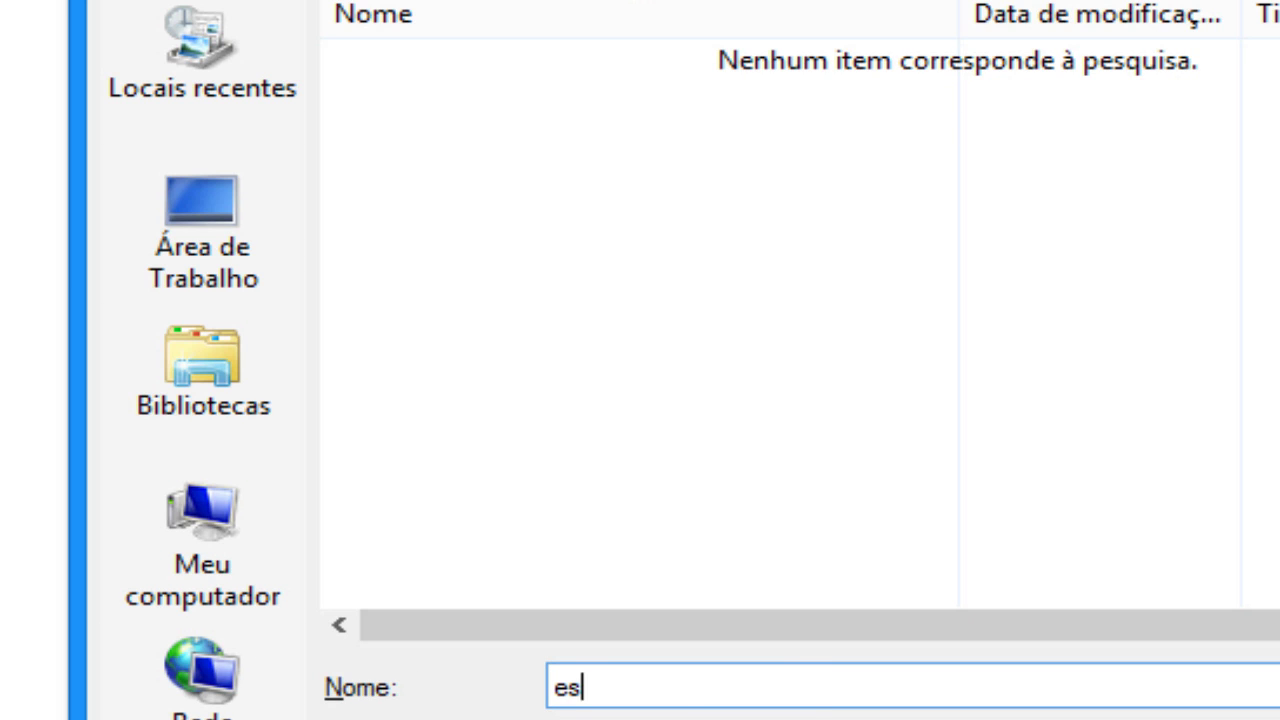
{"action": "type", "text": "o"}
{"action": "key", "text": "Return"}
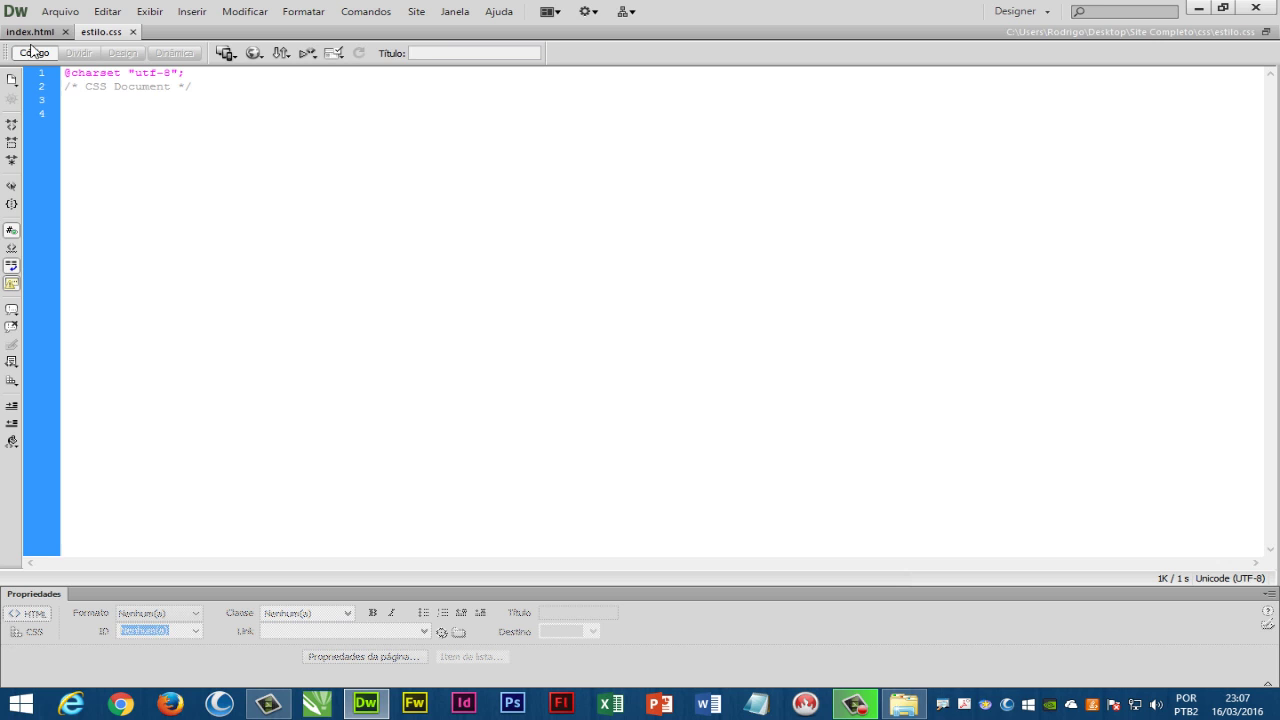
{"action": "left_click", "coordinate": [30, 32]}
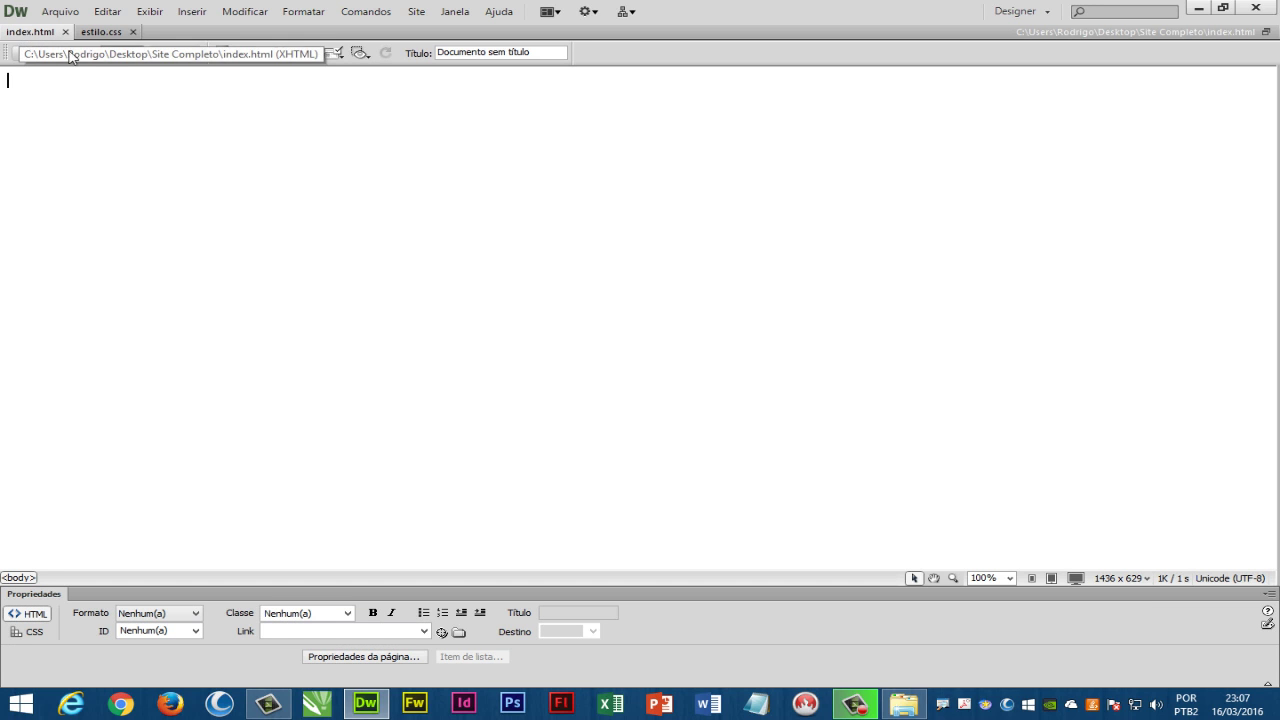
{"action": "left_click", "coordinate": [100, 32]}
{"action": "left_click", "coordinate": [31, 33]}
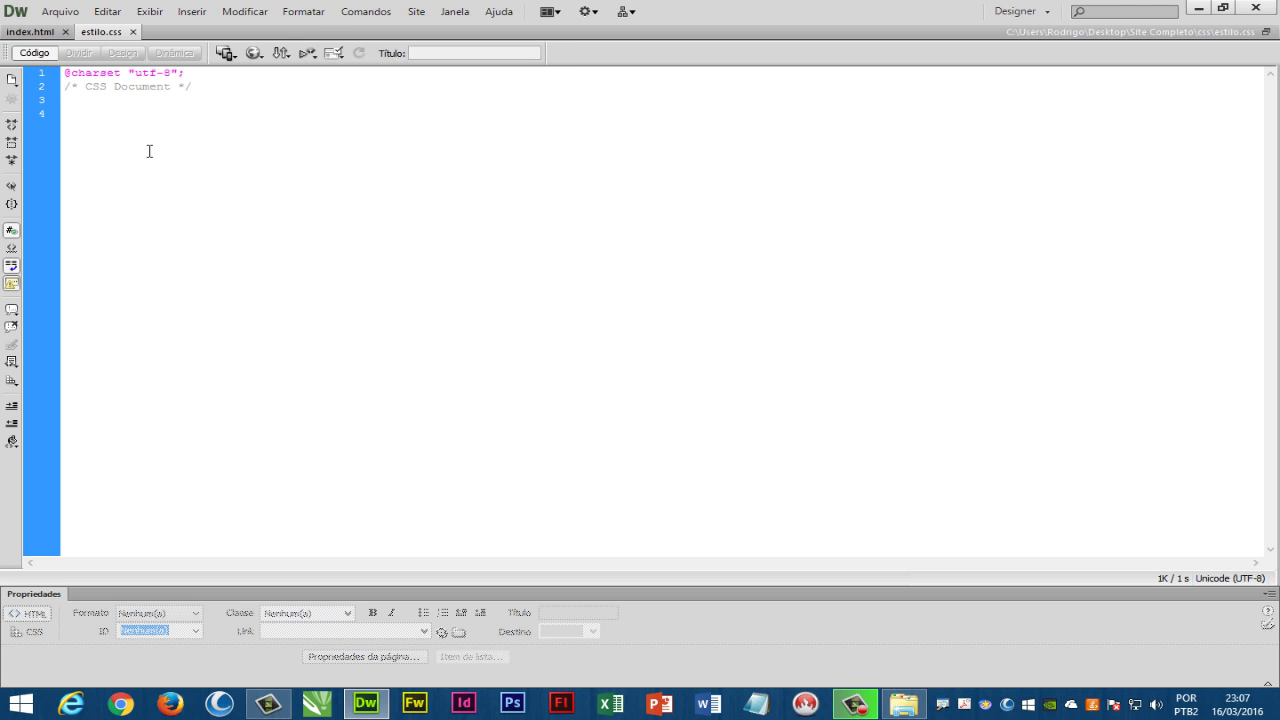
Create another blank CSS document and delete all of its default code
{"action": "left_click", "coordinate": [64, 13]}
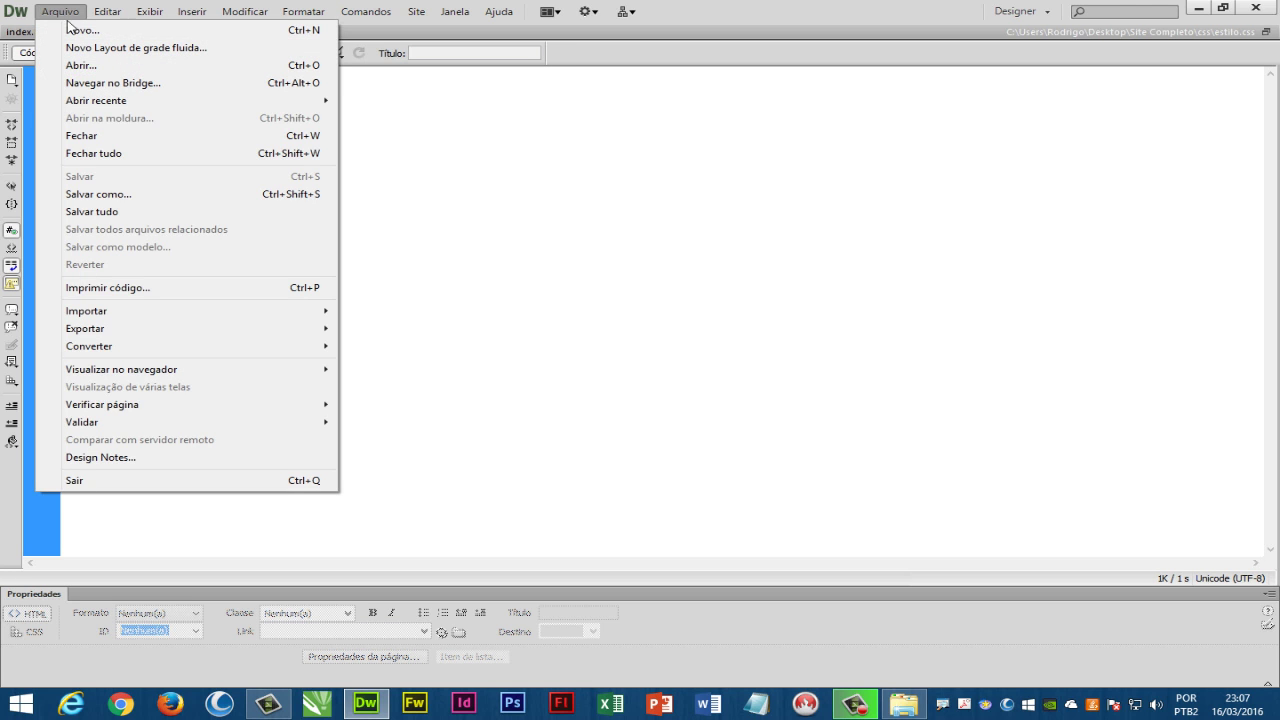
{"action": "left_click", "coordinate": [72, 30]}
{"action": "double_click", "coordinate": [441, 263]}
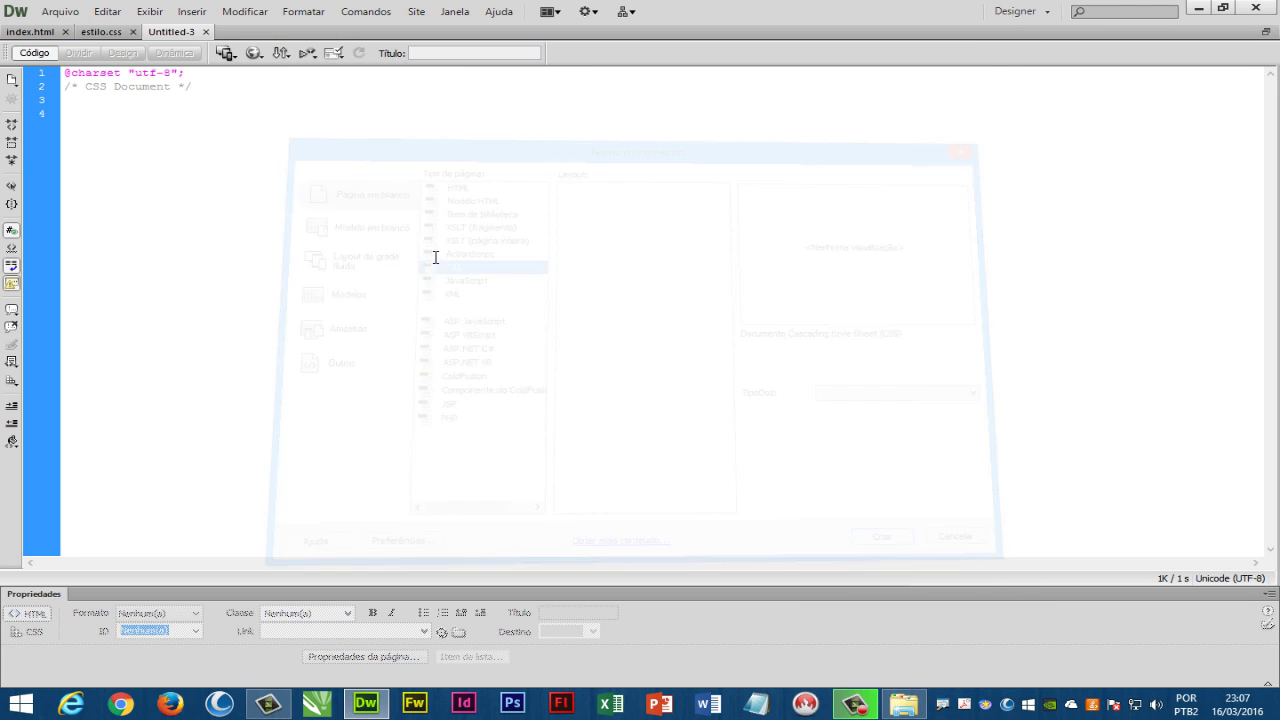
{"action": "left_click_drag", "start_coordinate": [129, 129], "coordinate": [56, 78]}
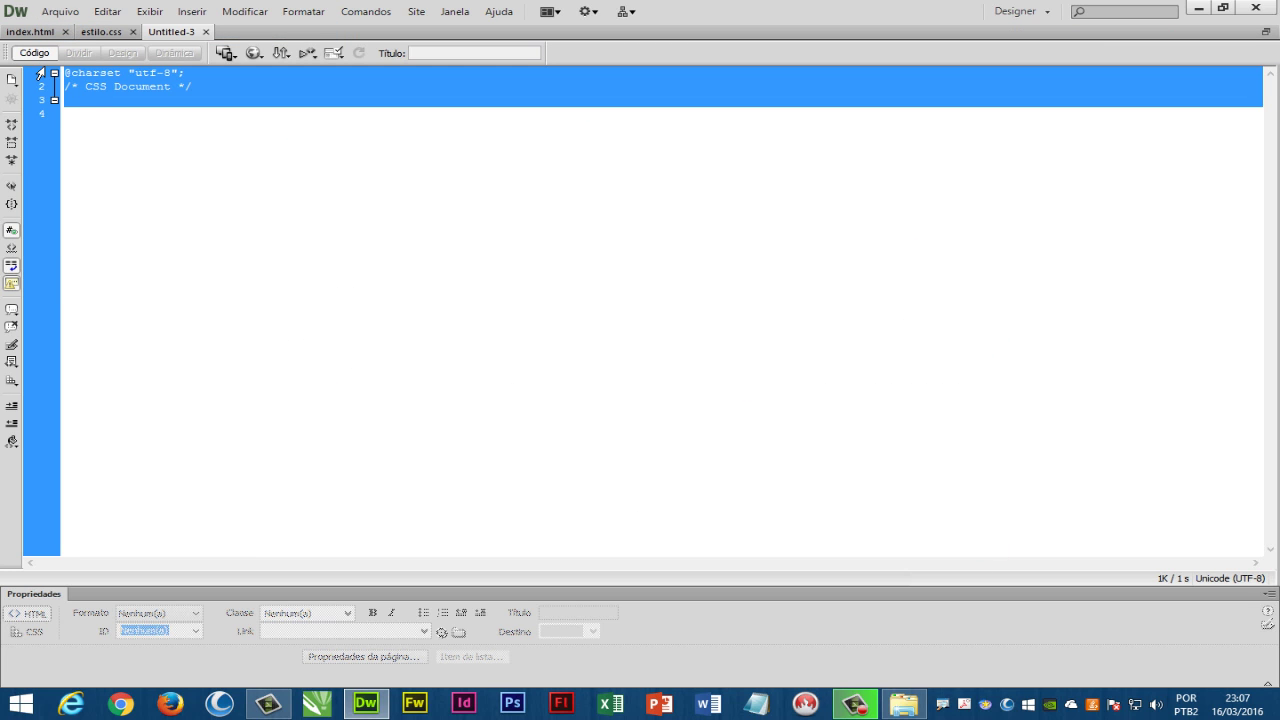
{"action": "key", "text": "Delete"}
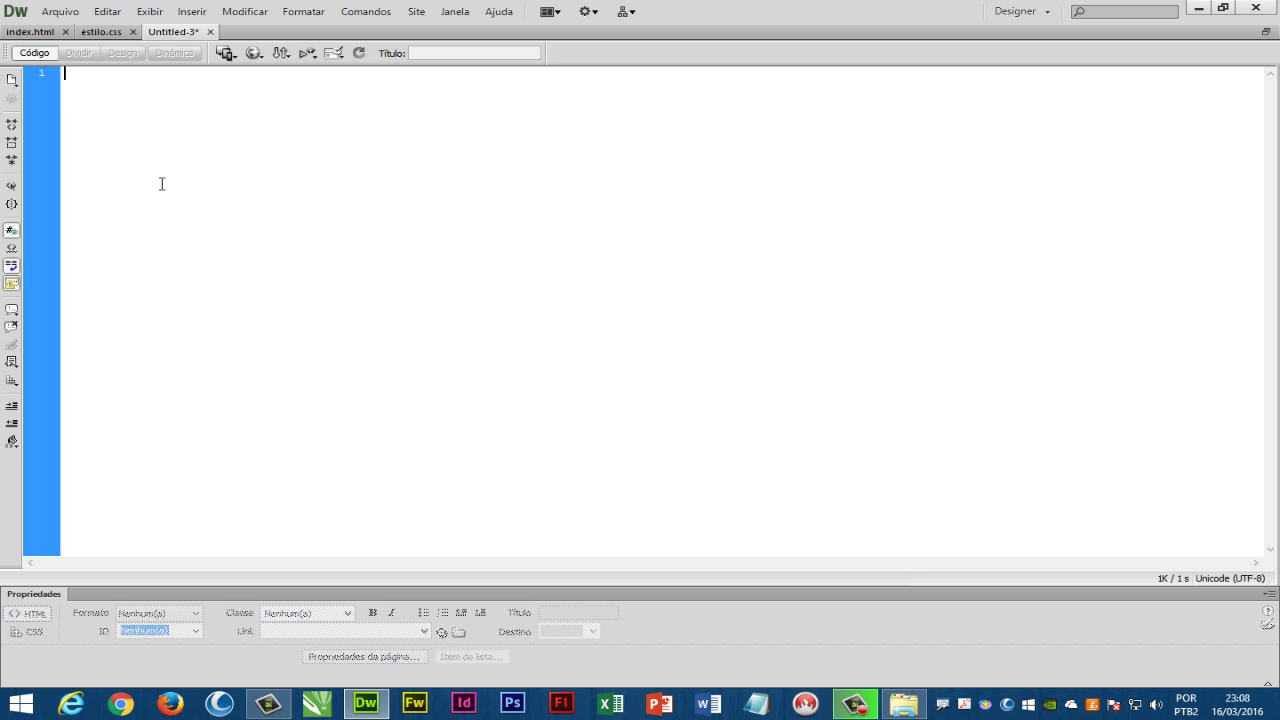
Switch to Chrome, search Google for "reset css" and open the Meyerweb CSS Tools: Reset CSS page
{"action": "left_click", "coordinate": [121, 705]}
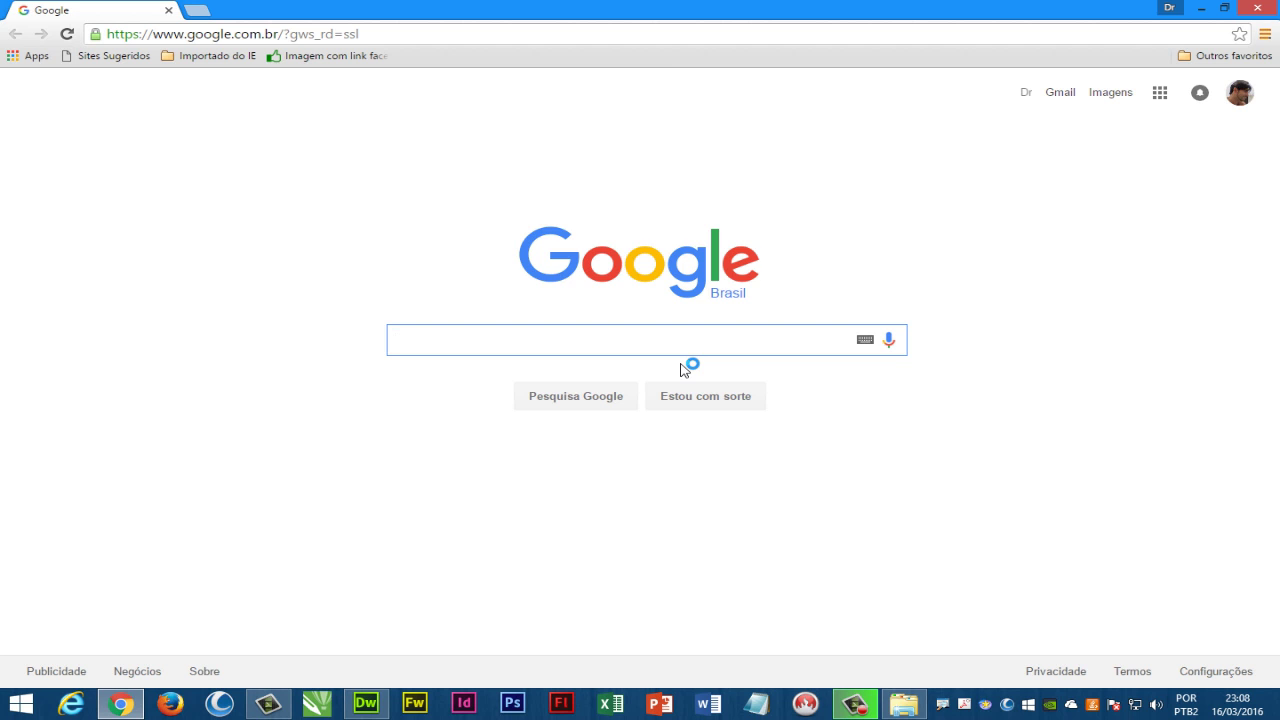
{"action": "type", "text": "reset "}
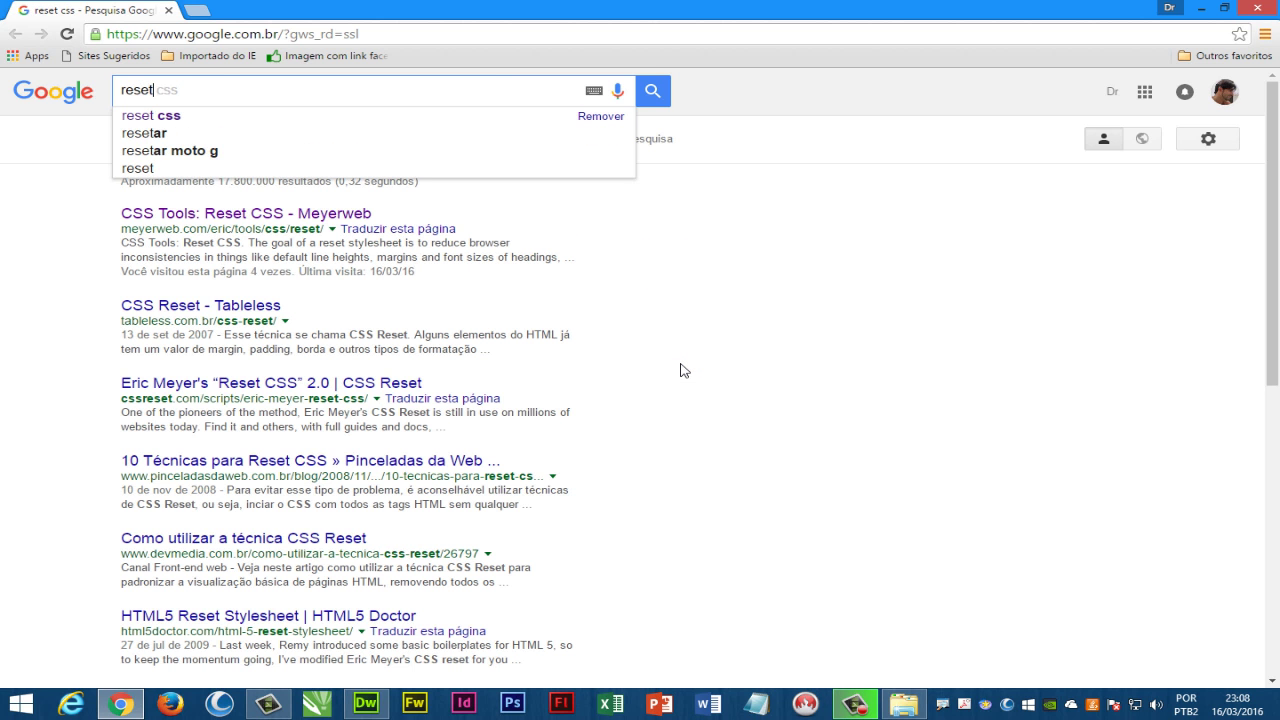
{"action": "type", "text": "css"}
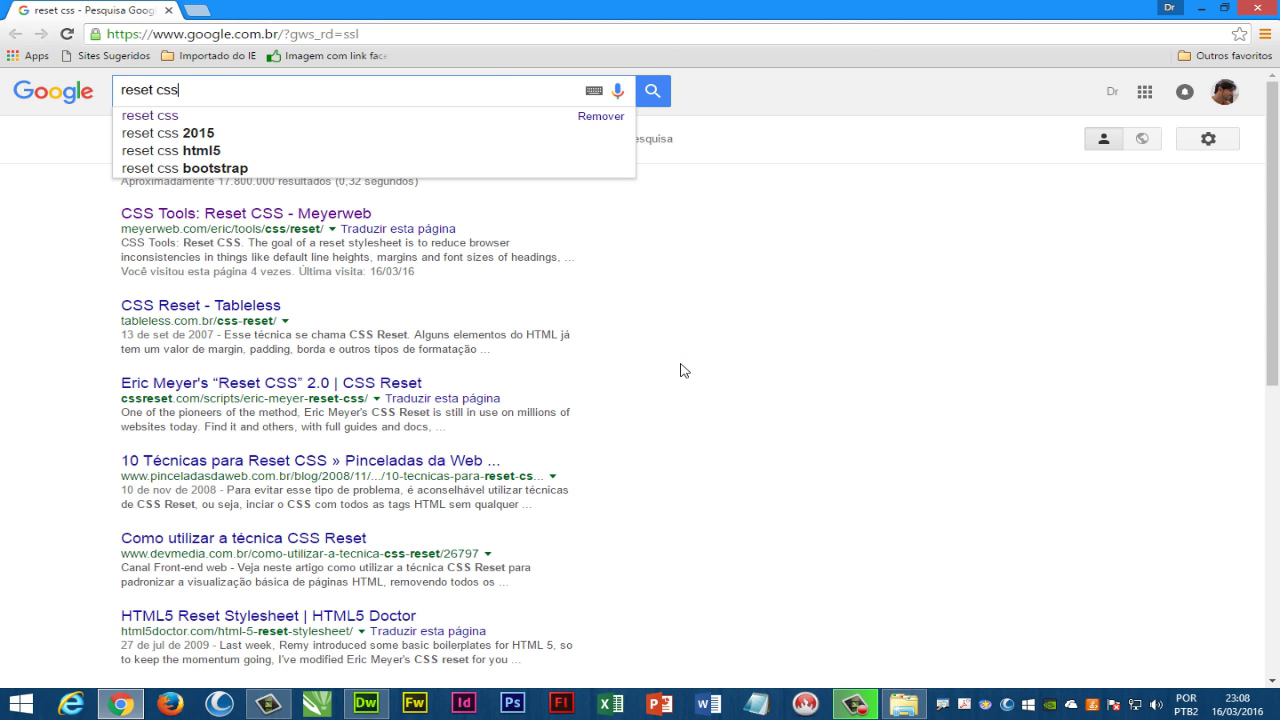
{"action": "key", "text": "Return"}
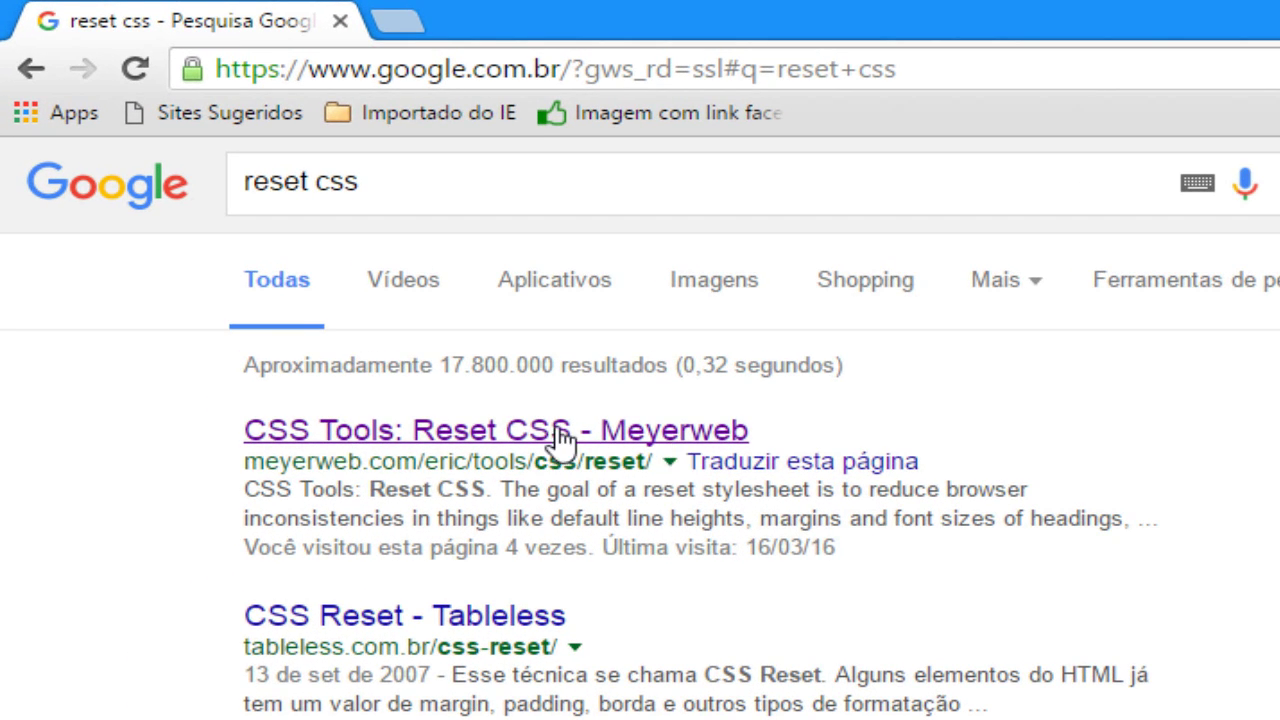
{"action": "left_click", "coordinate": [725, 448]}
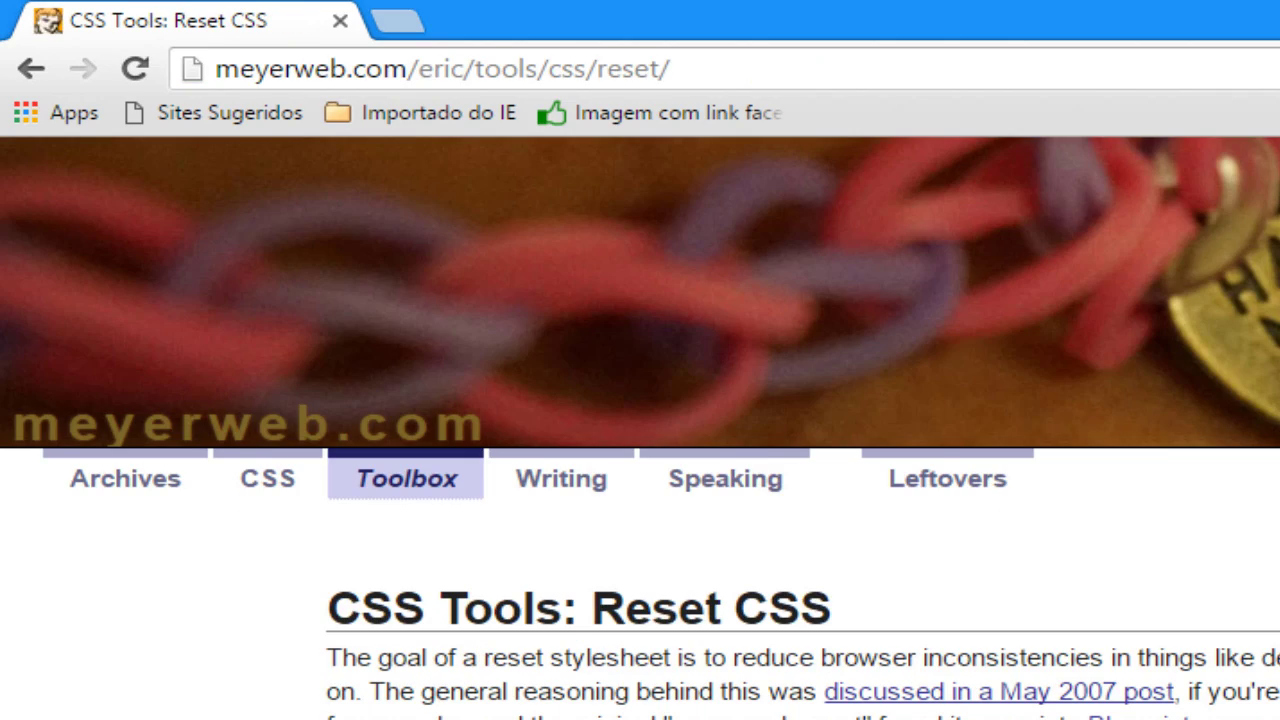
Select the reset style sheet code on the Meyerweb page through the closing brace of the final table rule
{"action": "scroll", "coordinate": [640, 430], "scroll_direction": "down", "scroll_amount": 10}
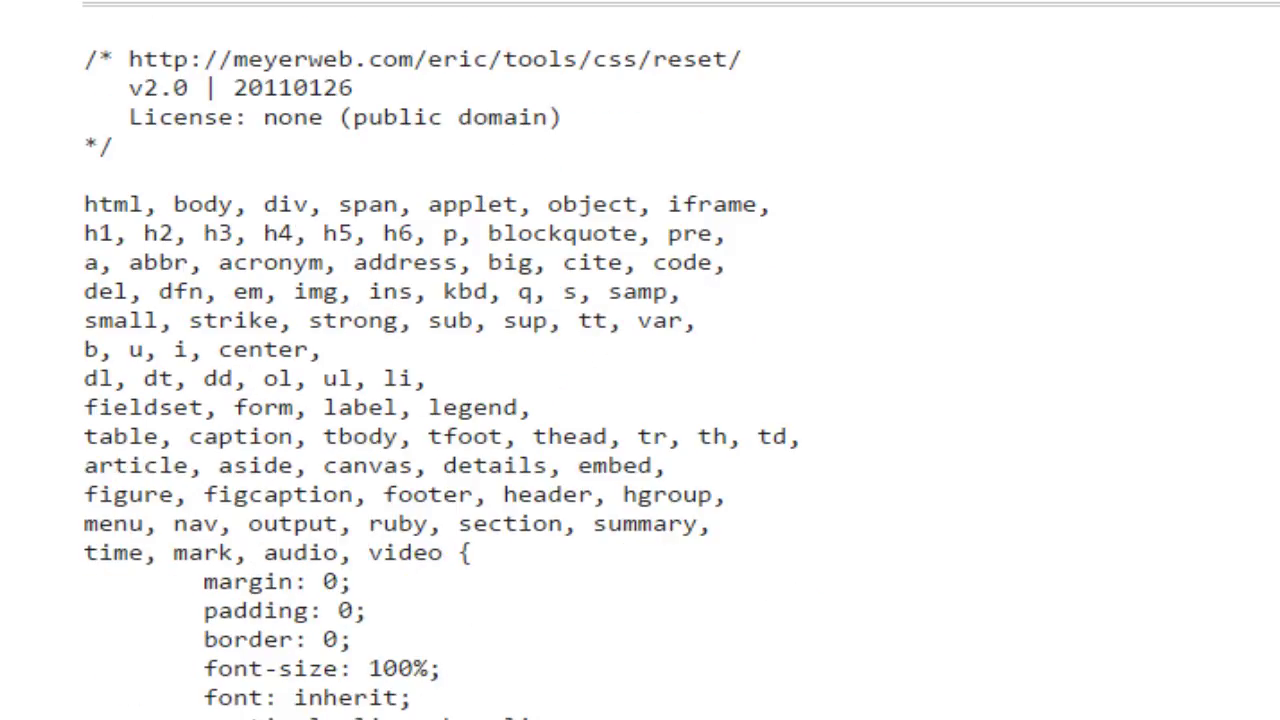
{"action": "scroll", "coordinate": [663, 177], "scroll_direction": "up", "scroll_amount": 3}
{"action": "left_click_drag", "start_coordinate": [90, 204], "coordinate": [614, 618]}
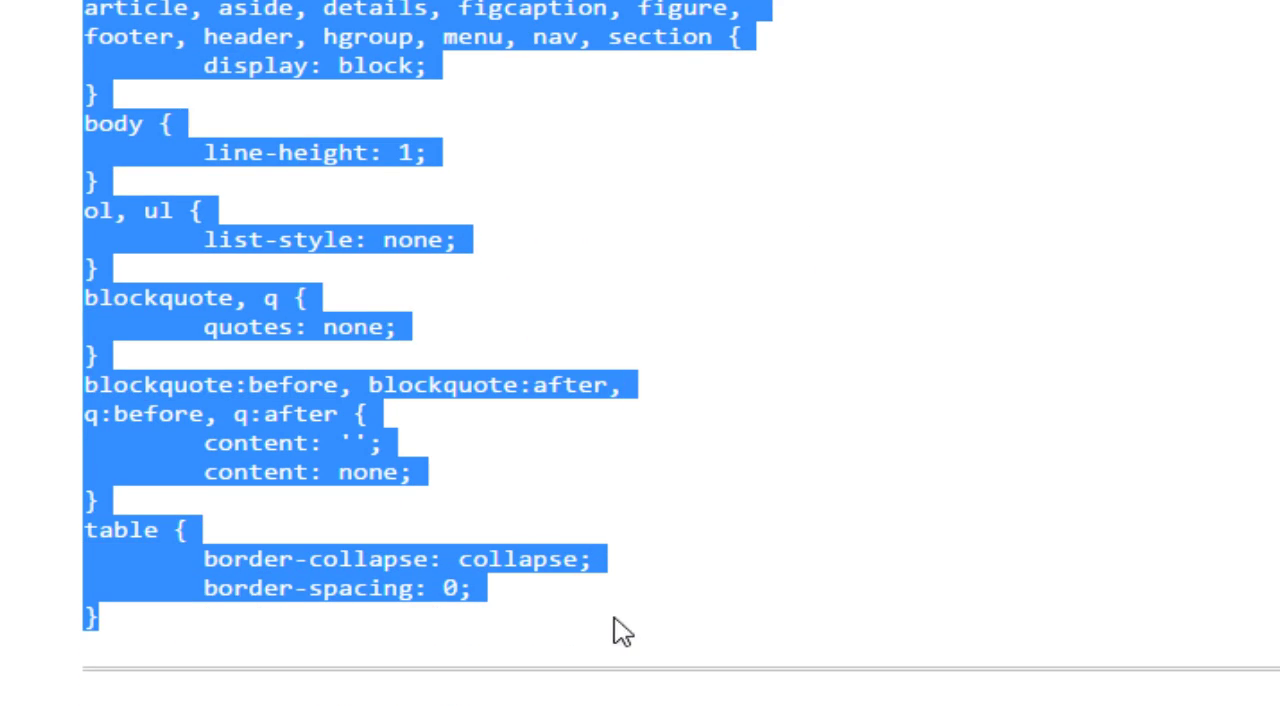